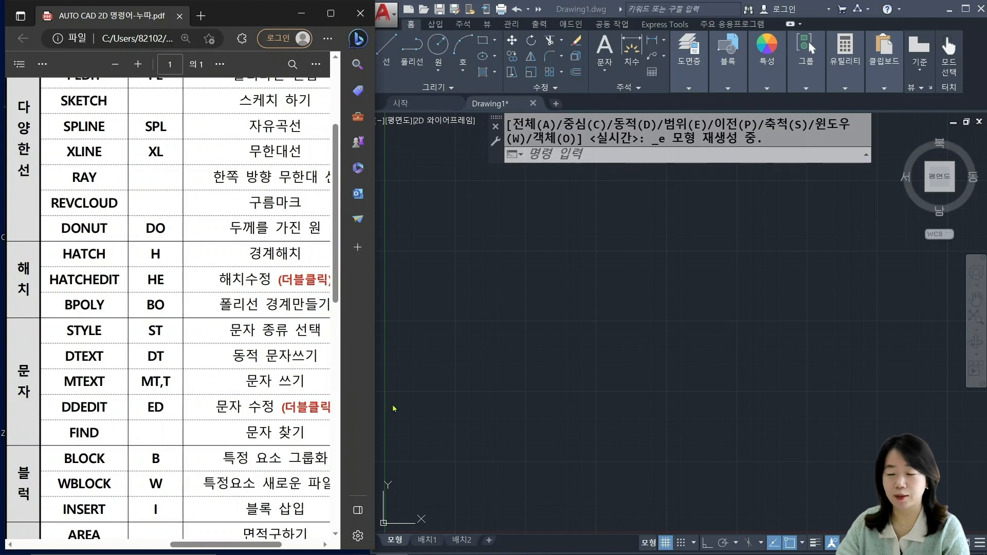
Step: Maximize the drawing window and open the text style settings with the STYLE (ST) command
{"action": "left_click", "coordinate": [495, 406]}
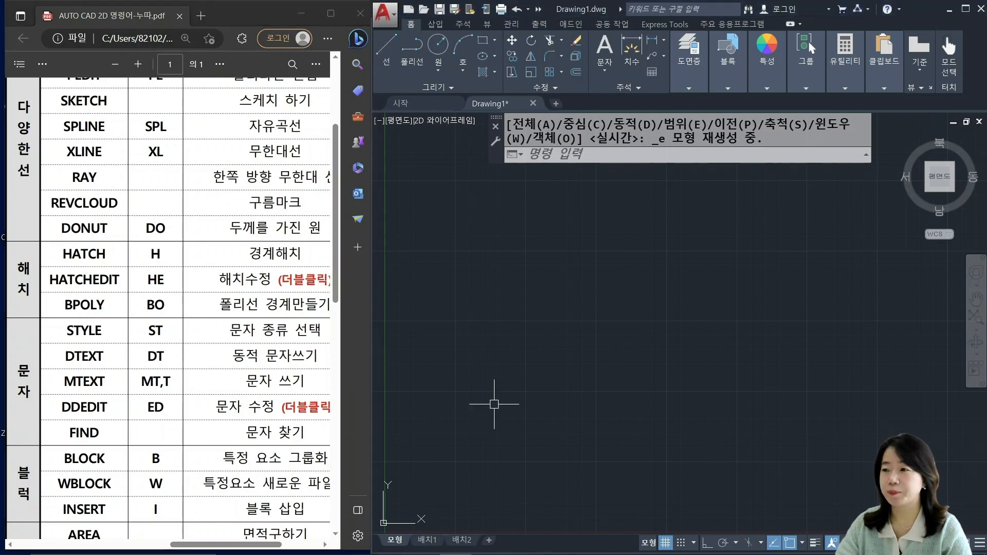
{"action": "left_click", "coordinate": [966, 8]}
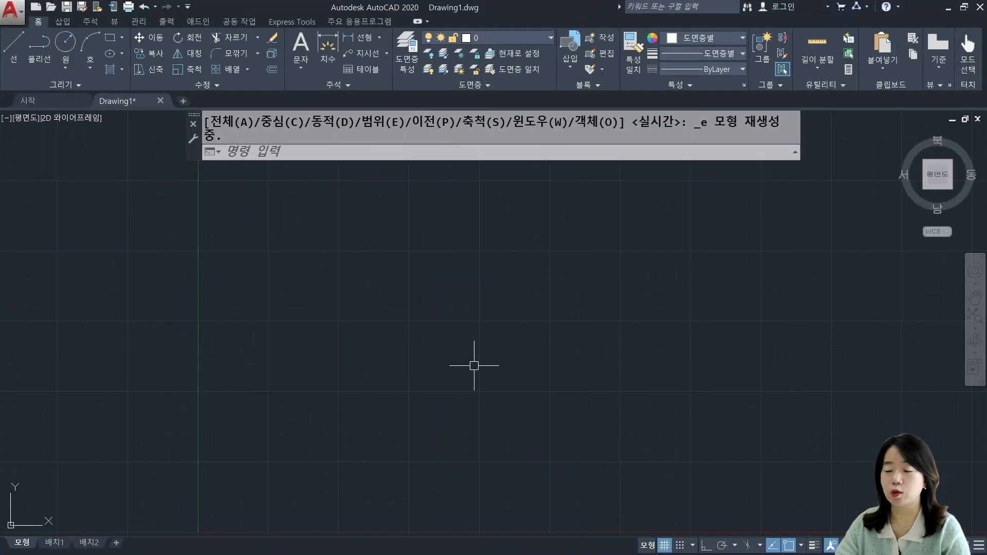
{"action": "key", "text": "Escape"}
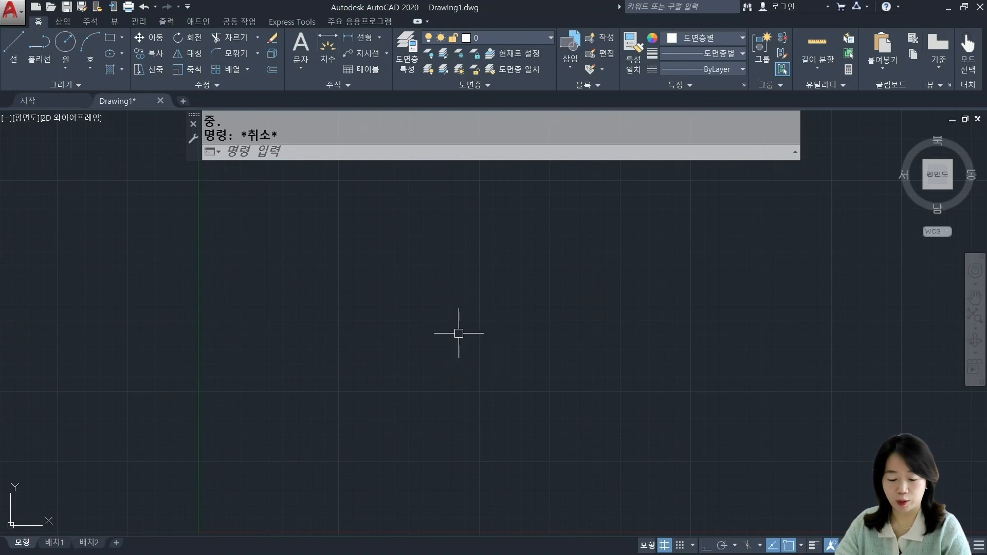
{"action": "type", "text": "s"}
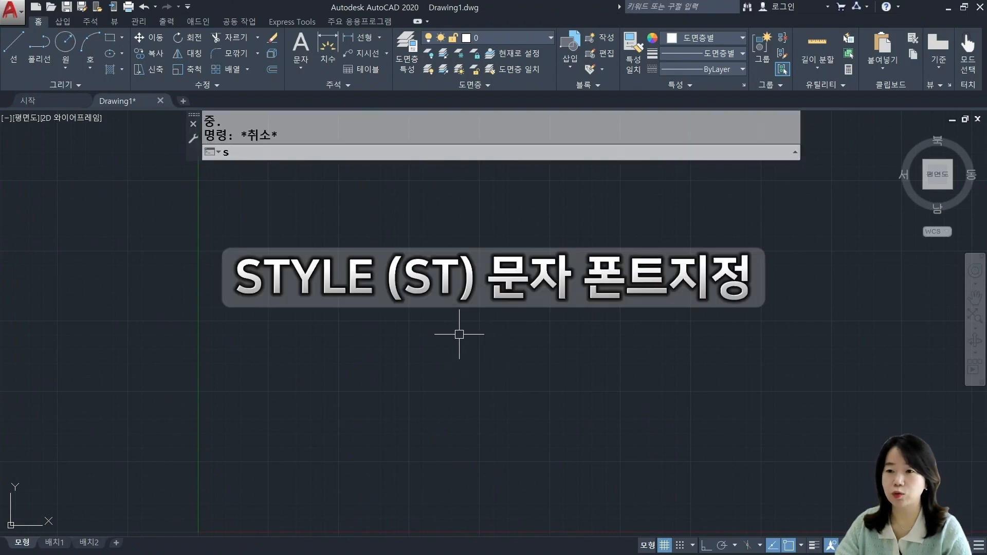
{"action": "type", "text": "t"}
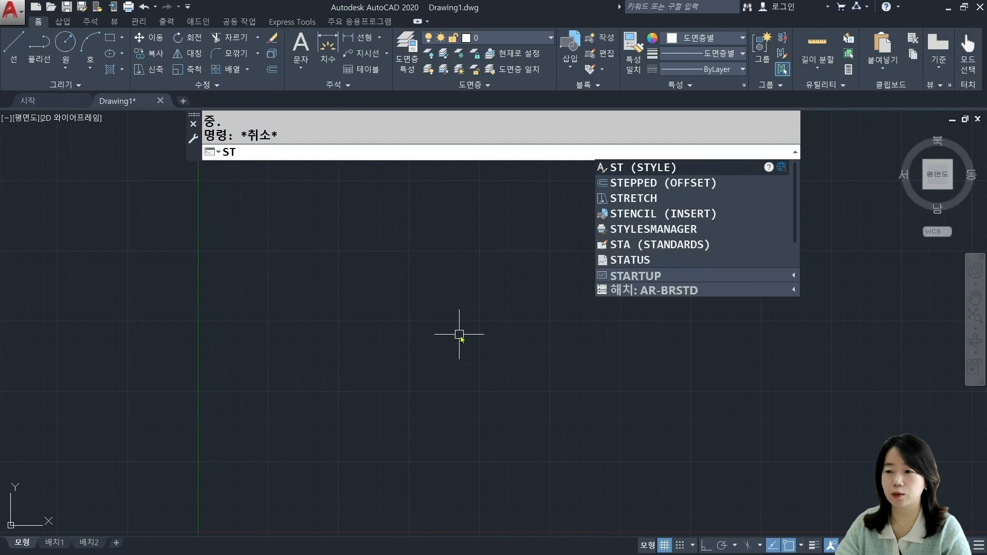
{"action": "key", "text": "space"}
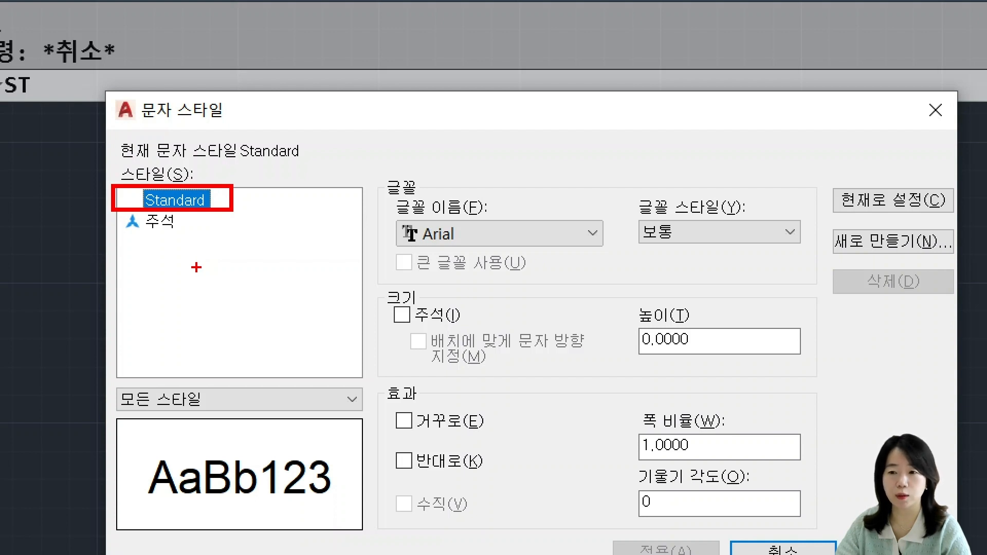
{"action": "left_click_drag", "start_coordinate": [145, 248], "coordinate": [222, 248]}
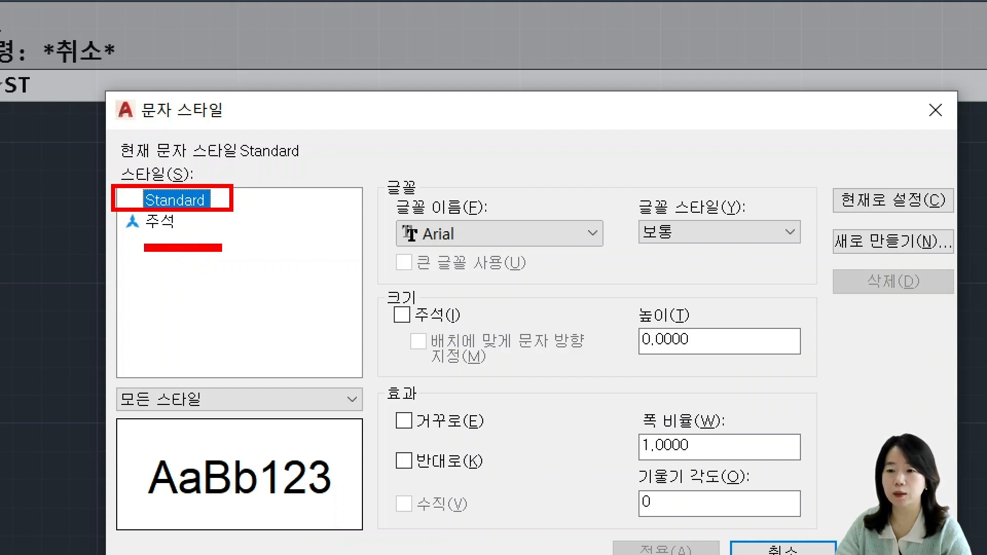
{"action": "left_click_drag", "start_coordinate": [145, 259], "coordinate": [227, 269]}
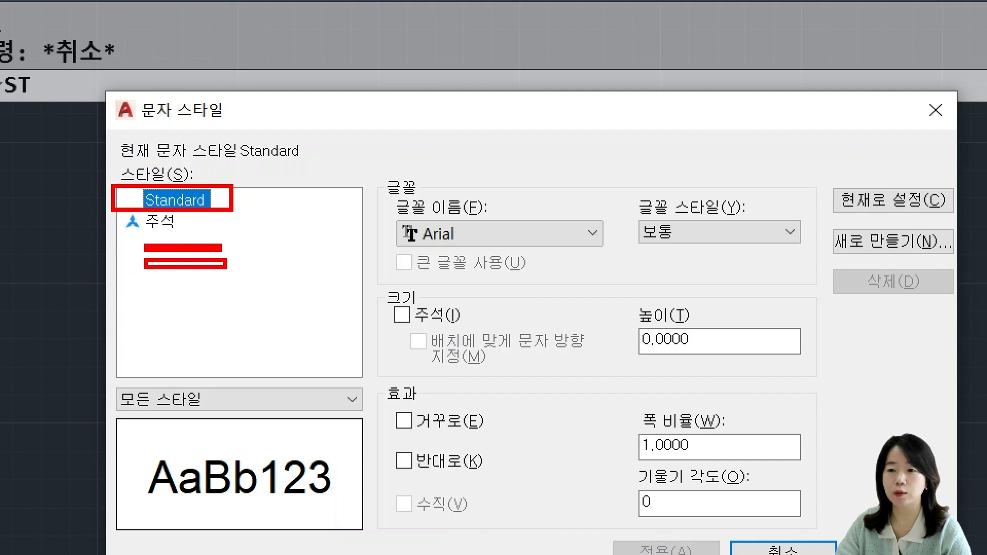
{"action": "left_click_drag", "start_coordinate": [143, 280], "coordinate": [218, 291]}
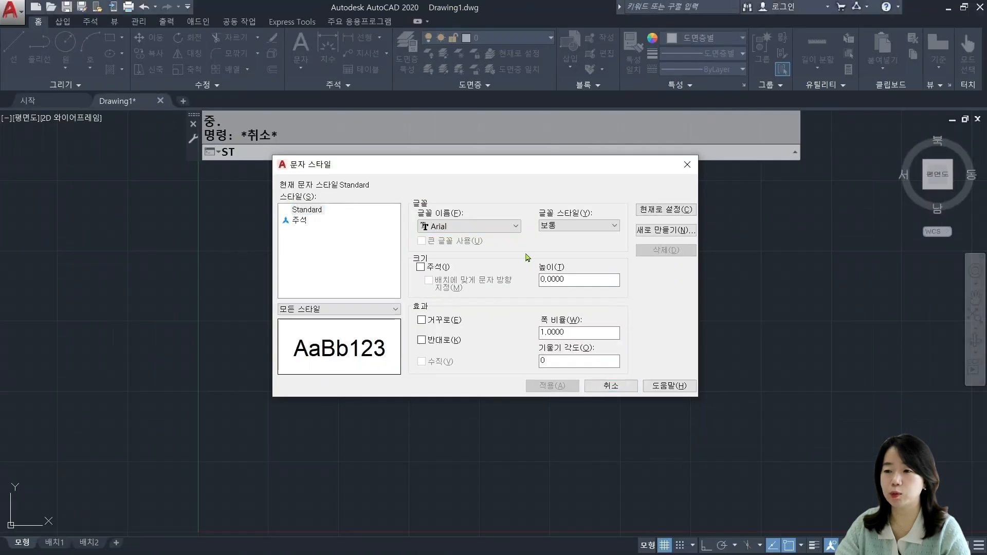
Step: Set the font of the Standard text style to romans.shx
{"action": "left_click", "coordinate": [503, 227]}
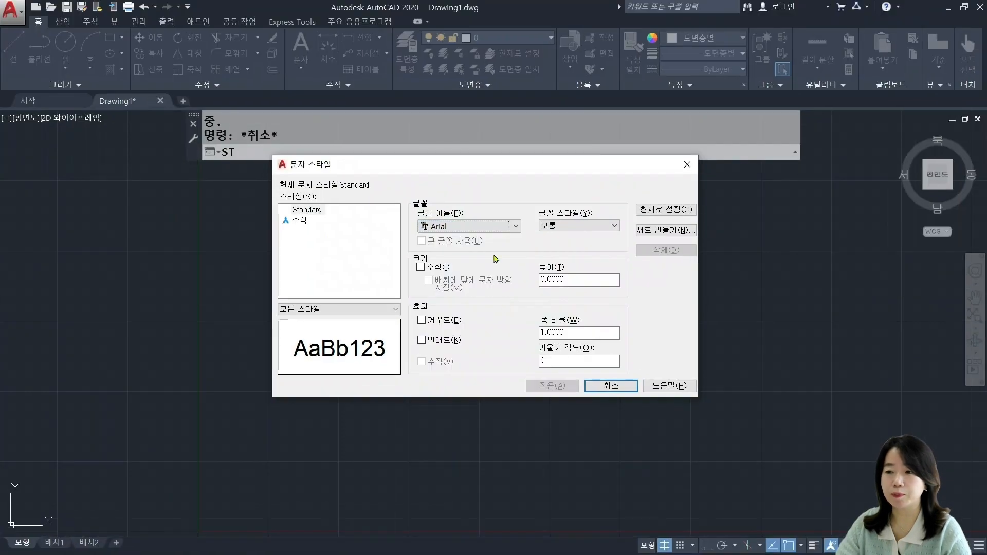
{"action": "left_click", "coordinate": [517, 227]}
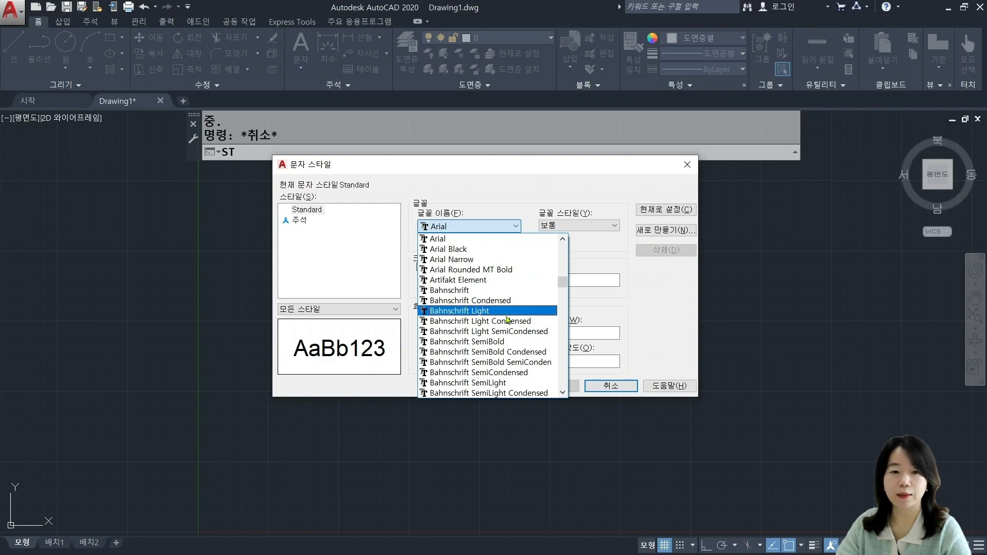
{"action": "scroll", "coordinate": [508, 320], "scroll_direction": "down", "scroll_amount": 3}
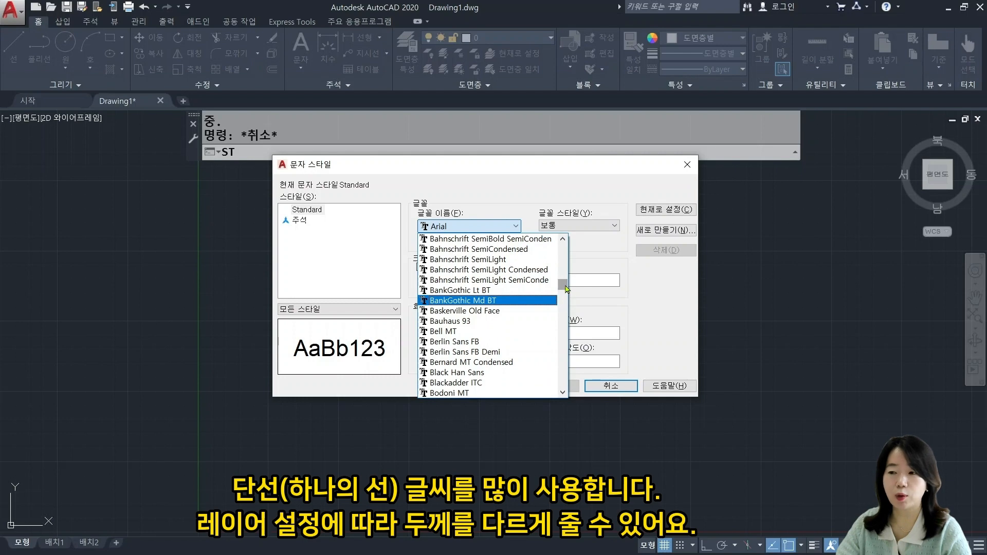
{"action": "left_click_drag", "start_coordinate": [565, 289], "coordinate": [566, 313]}
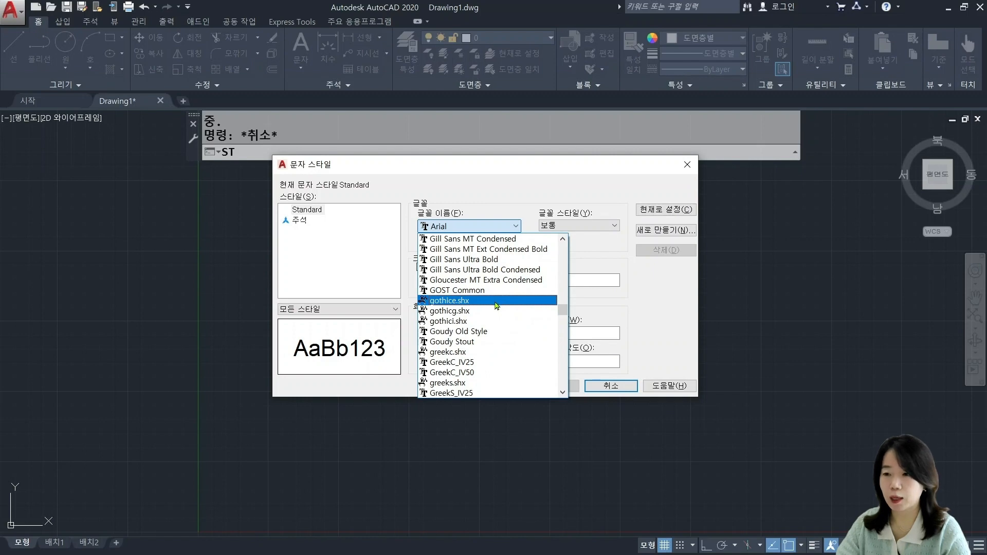
{"action": "key", "text": "r"}
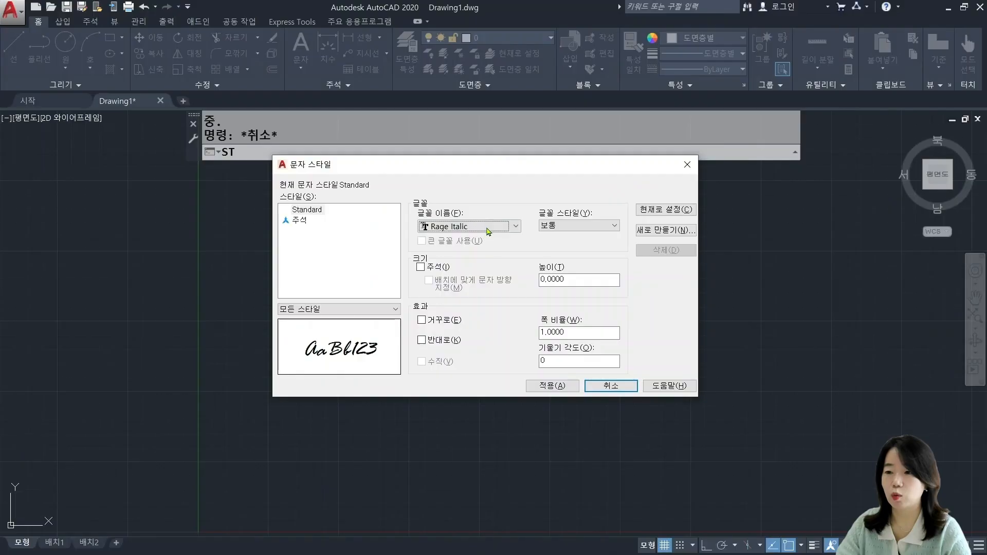
{"action": "left_click", "coordinate": [474, 134]}
{"action": "left_click", "coordinate": [463, 312]}
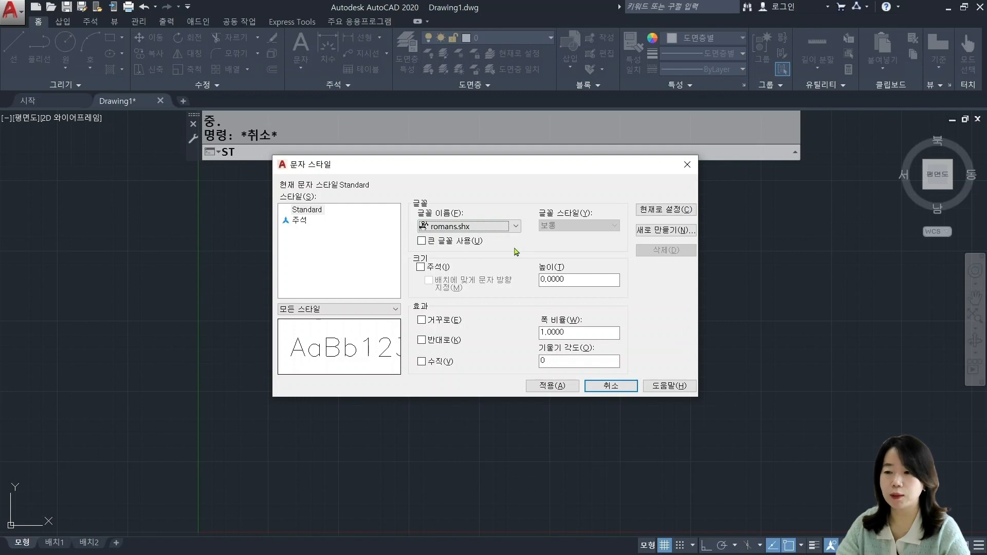
Step: Enable the big font option for the Standard style and choose whgtxt.shx as its big font
{"action": "left_click", "coordinate": [422, 242]}
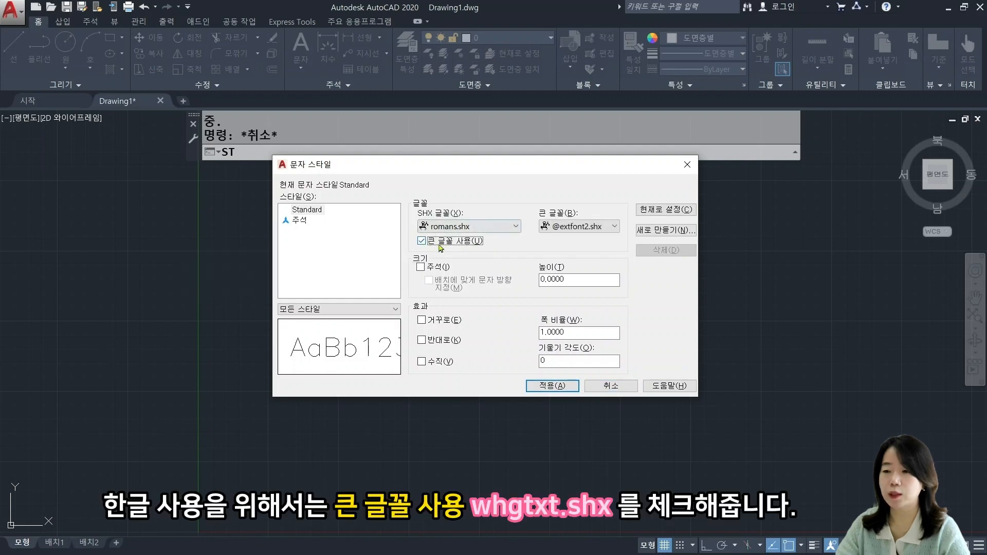
{"action": "left_click", "coordinate": [613, 227]}
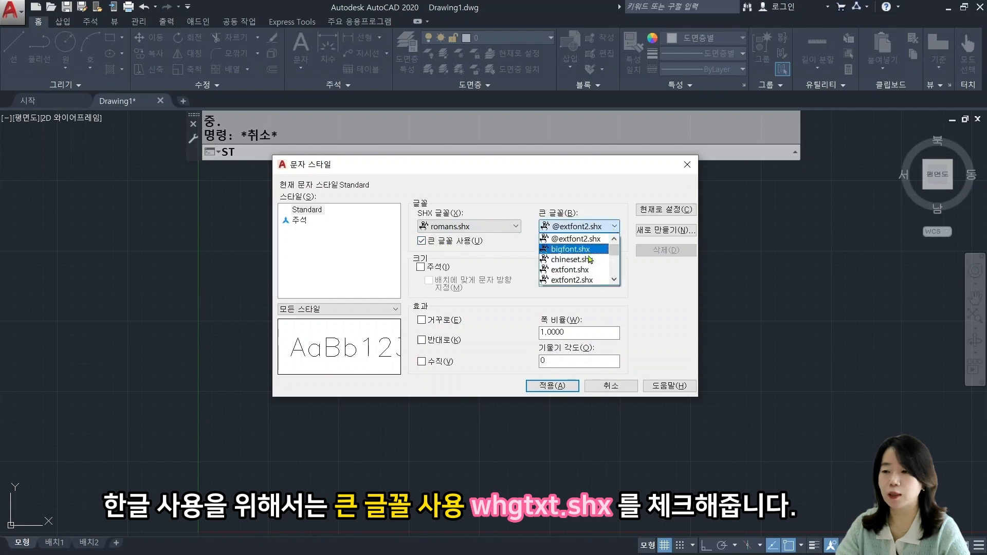
{"action": "left_click_drag", "start_coordinate": [615, 253], "coordinate": [621, 272]}
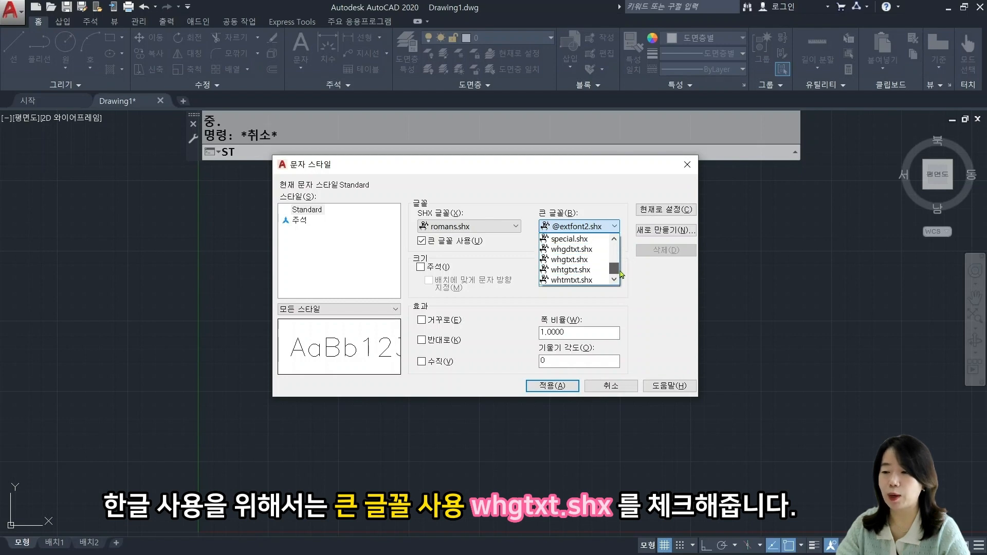
{"action": "left_click", "coordinate": [594, 261]}
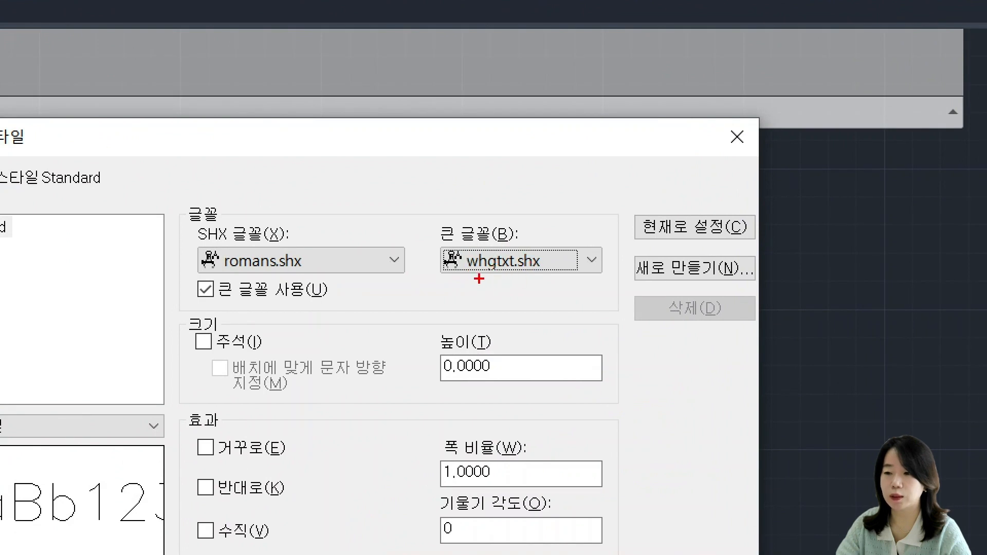
{"action": "mouse_move", "coordinate": [188, 238]}
{"action": "left_mouse_down"}
{"action": "mouse_move", "coordinate": [385, 304]}
{"action": "mouse_move", "coordinate": [423, 304]}
{"action": "left_mouse_up"}
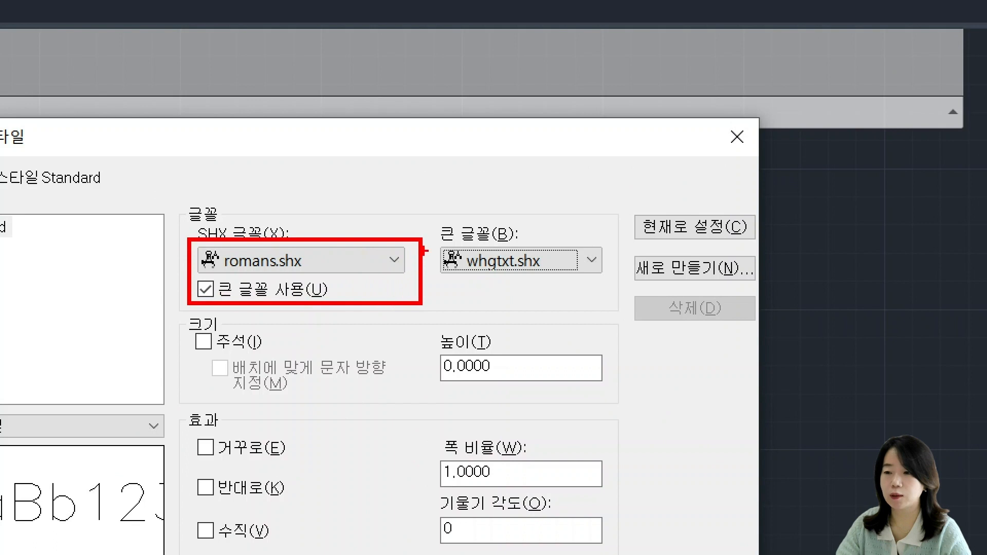
{"action": "left_click_drag", "start_coordinate": [430, 241], "coordinate": [616, 288]}
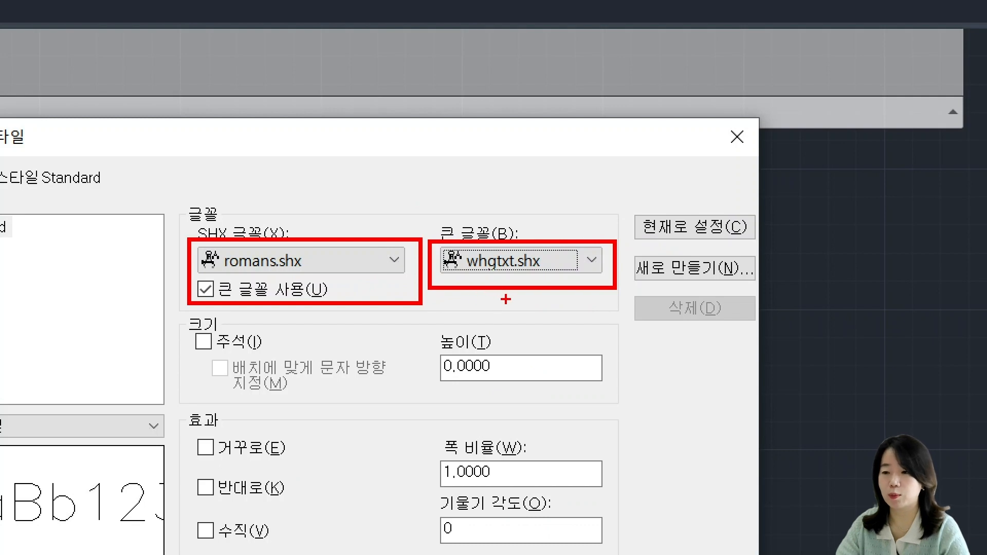
{"action": "key", "text": "Escape"}
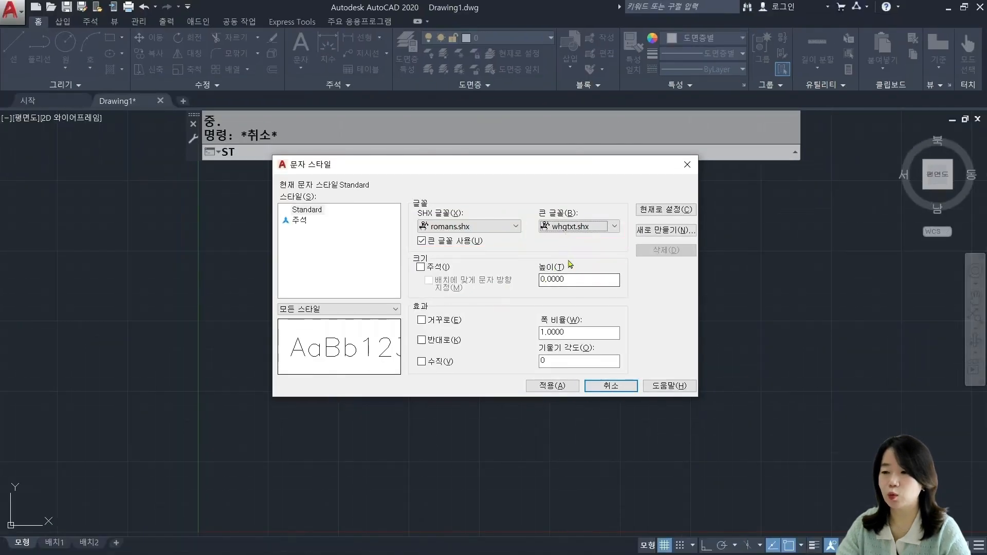
{"action": "mouse_move", "coordinate": [569, 281]}
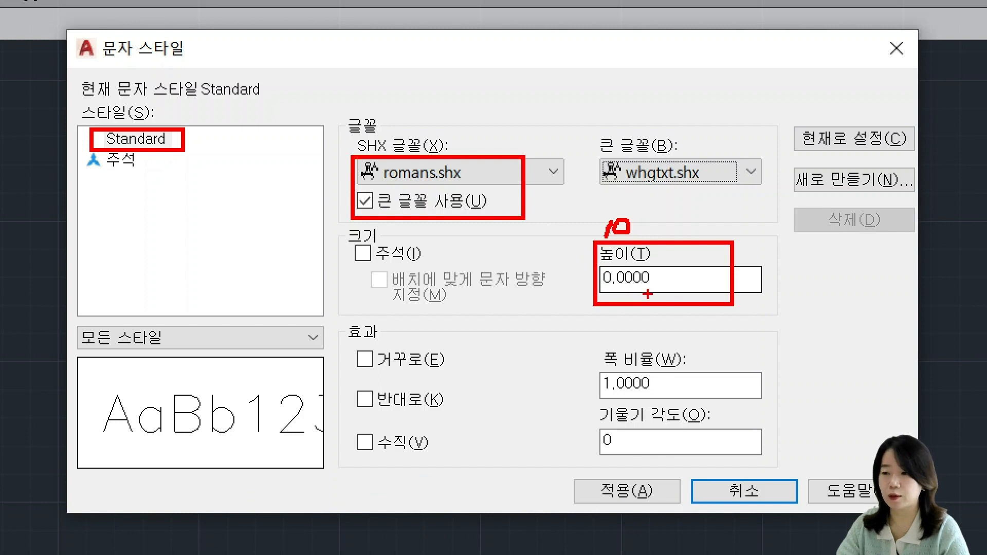
{"action": "left_click_drag", "start_coordinate": [616, 222], "coordinate": [576, 237]}
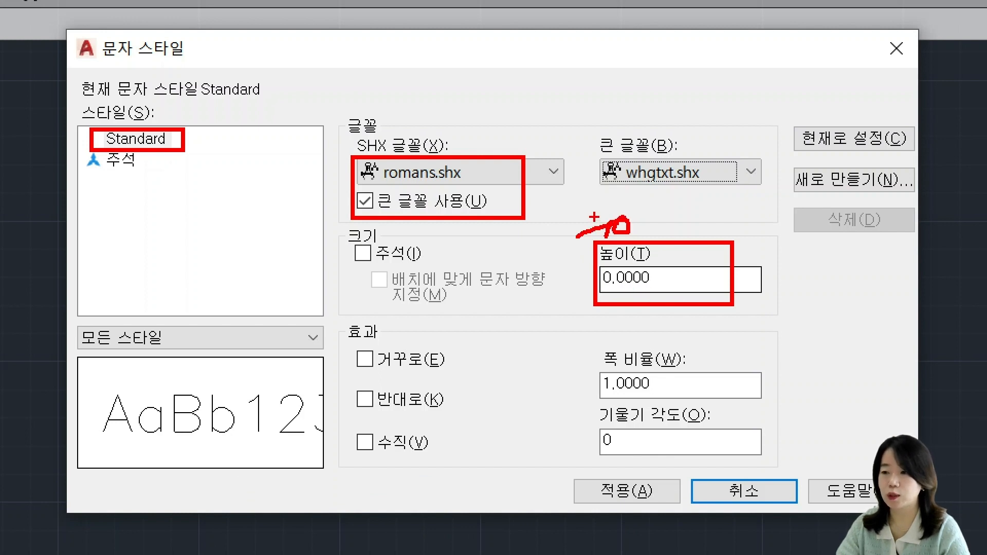
{"action": "left_click_drag", "start_coordinate": [636, 234], "coordinate": [653, 240]}
{"action": "left_click_drag", "start_coordinate": [604, 211], "coordinate": [649, 236]}
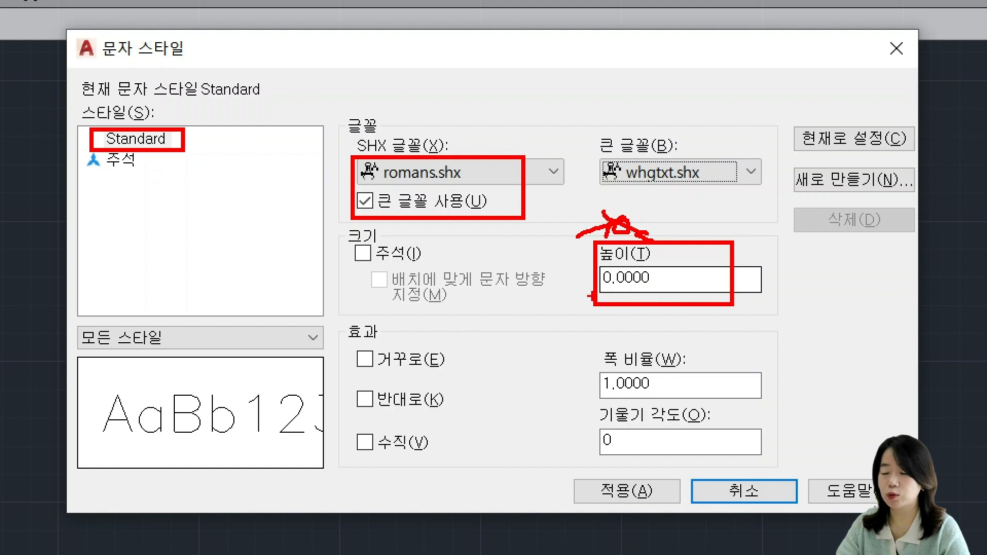
{"action": "left_click_drag", "start_coordinate": [592, 298], "coordinate": [652, 297]}
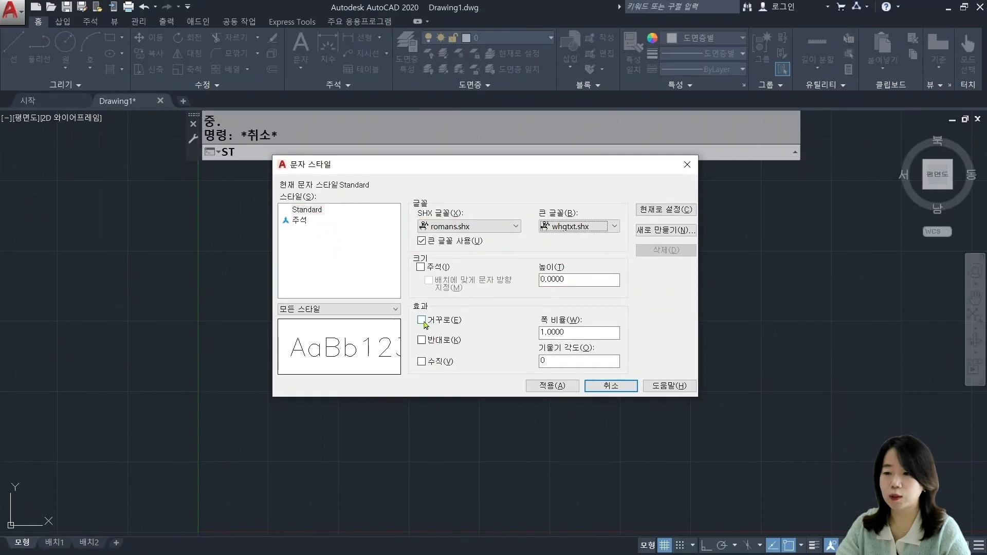
Step: Preview the upside-down, backwards and vertical text effects one at a time, turning each off again
{"action": "left_click", "coordinate": [422, 321]}
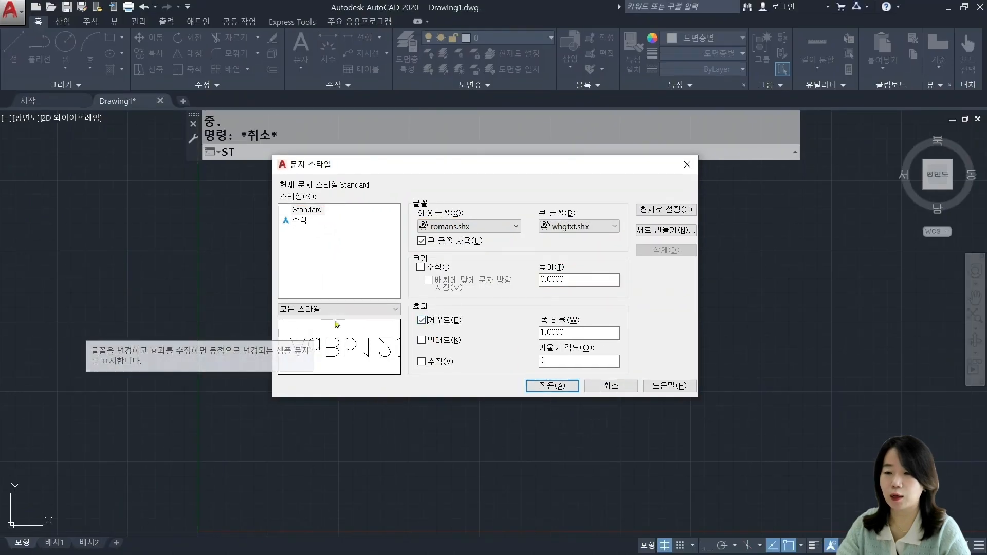
{"action": "left_click", "coordinate": [423, 320]}
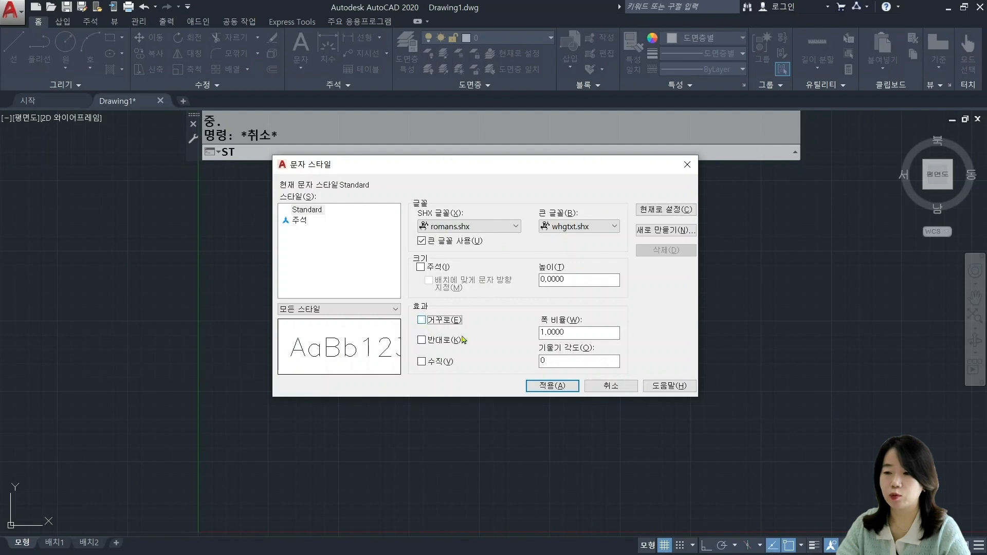
{"action": "left_click", "coordinate": [423, 341]}
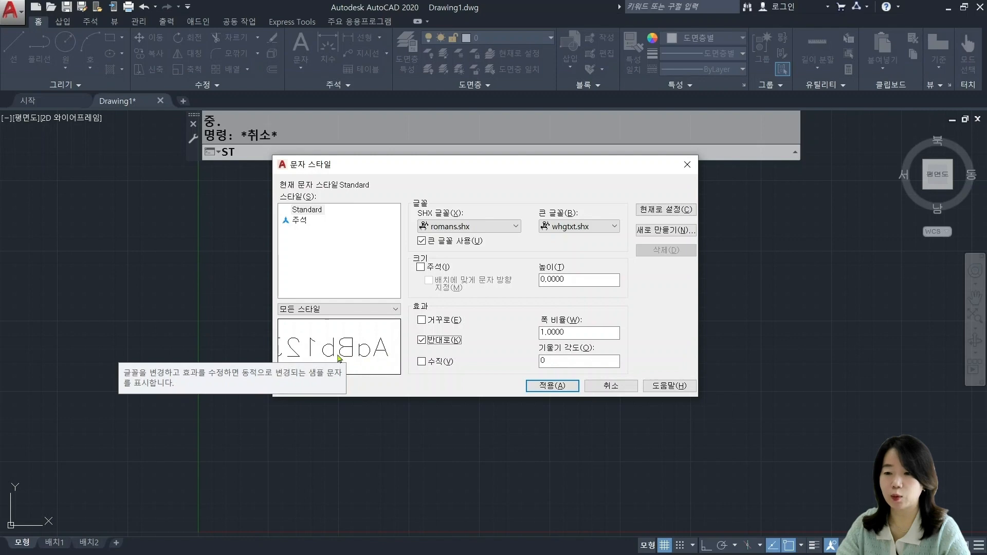
{"action": "left_click", "coordinate": [422, 341]}
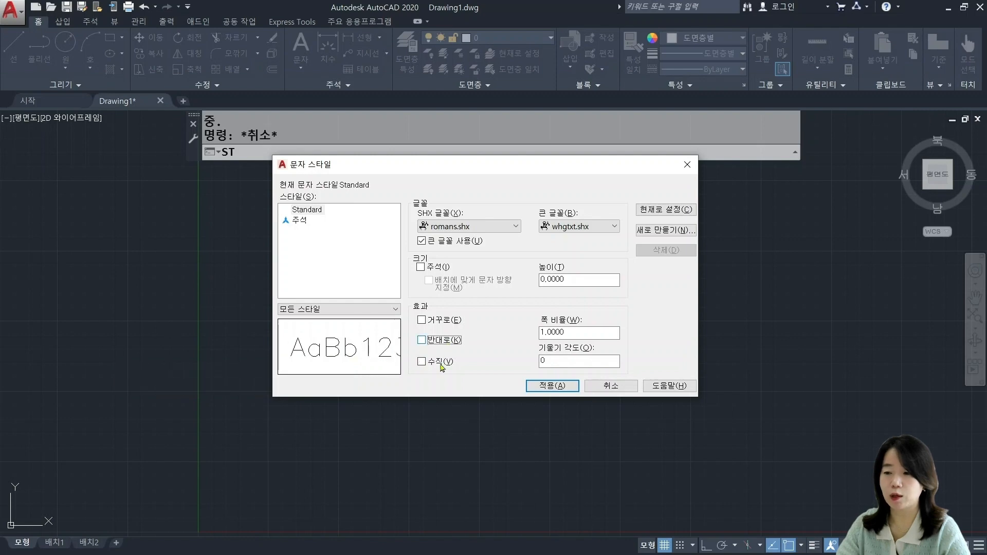
{"action": "left_click", "coordinate": [422, 362]}
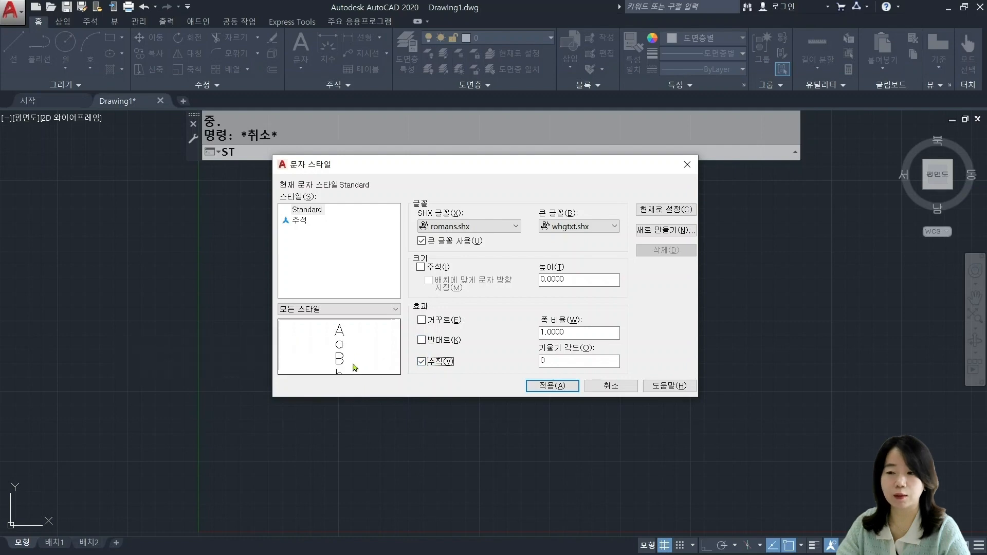
{"action": "left_click", "coordinate": [444, 364]}
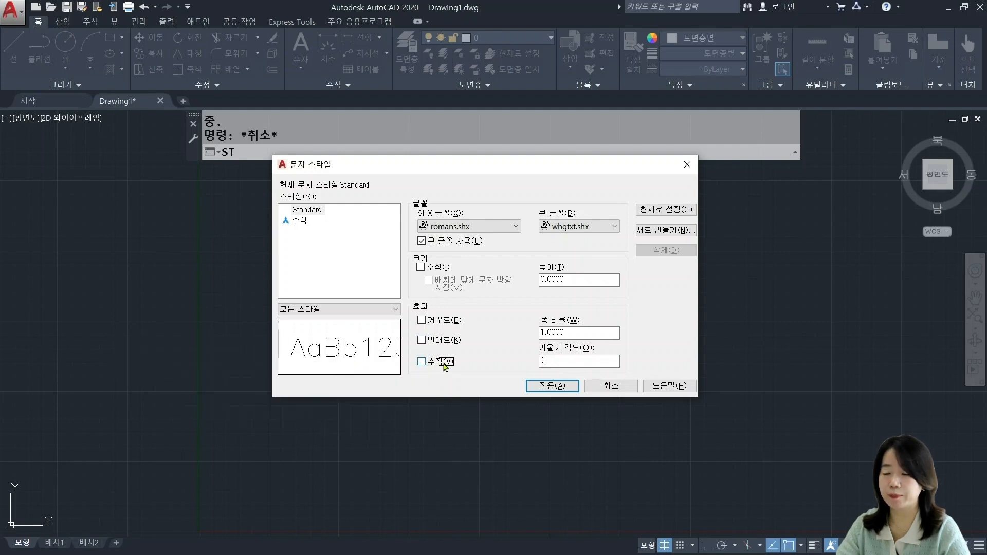
Step: Preview the Standard style with a width factor of 2, and set the factor back to 1
{"action": "double_click", "coordinate": [570, 333]}
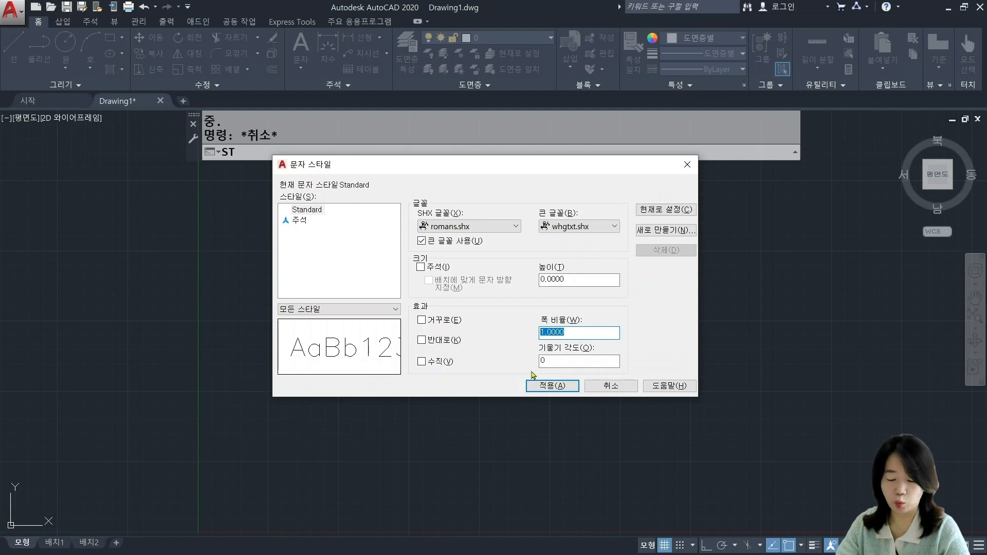
{"action": "type", "text": "2"}
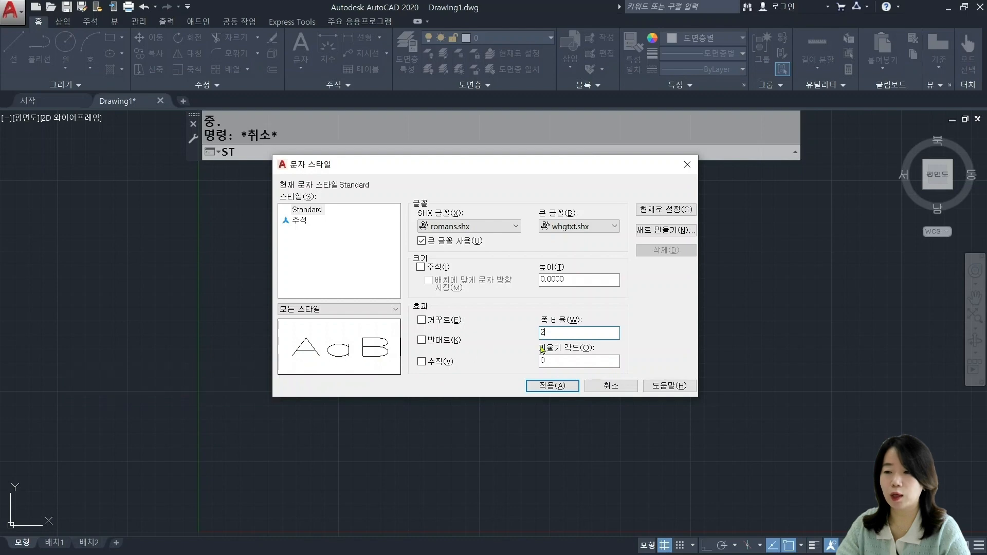
{"action": "left_click_drag", "start_coordinate": [546, 335], "coordinate": [469, 329]}
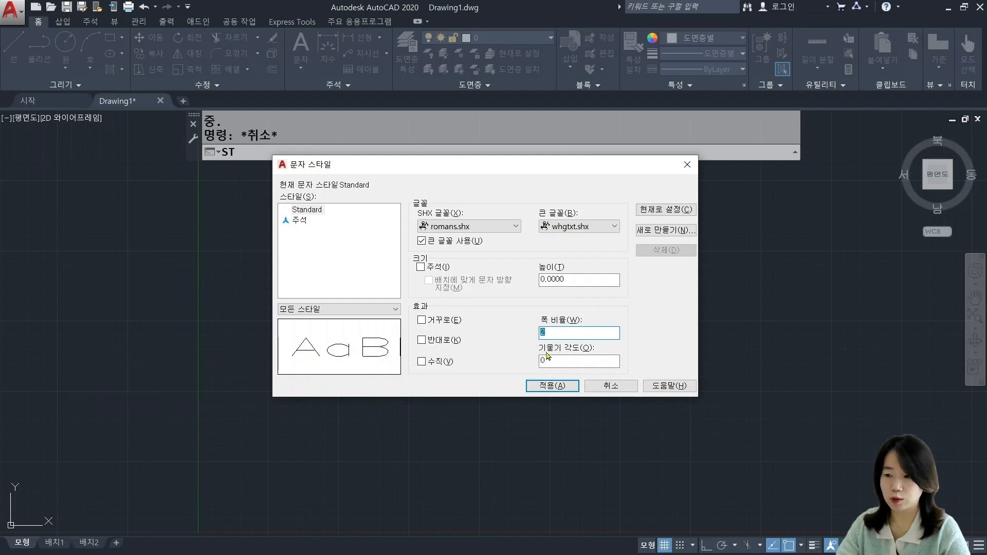
{"action": "type", "text": "1"}
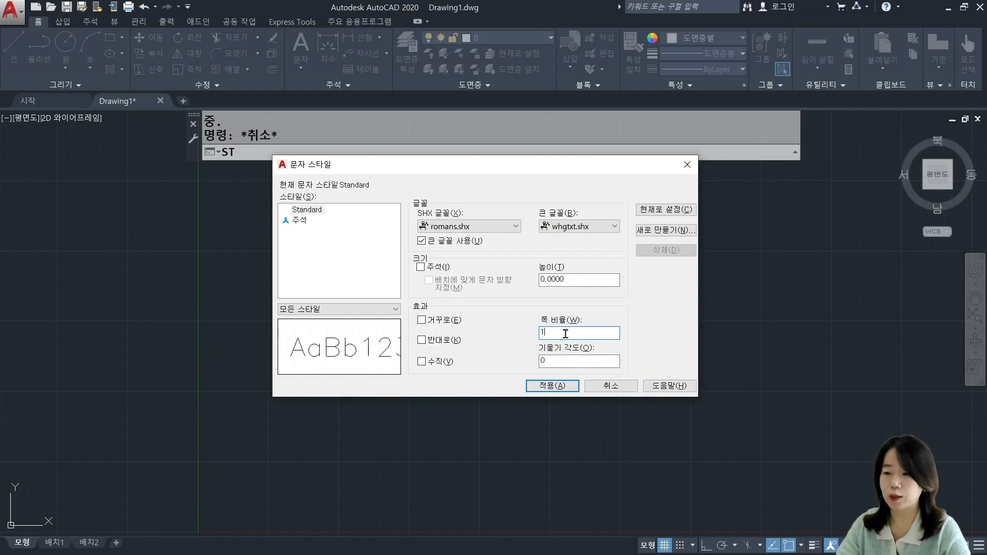
Step: Preview an oblique angle of 10, set it back to 0 and apply the Standard style settings
{"action": "key", "text": "Tab"}
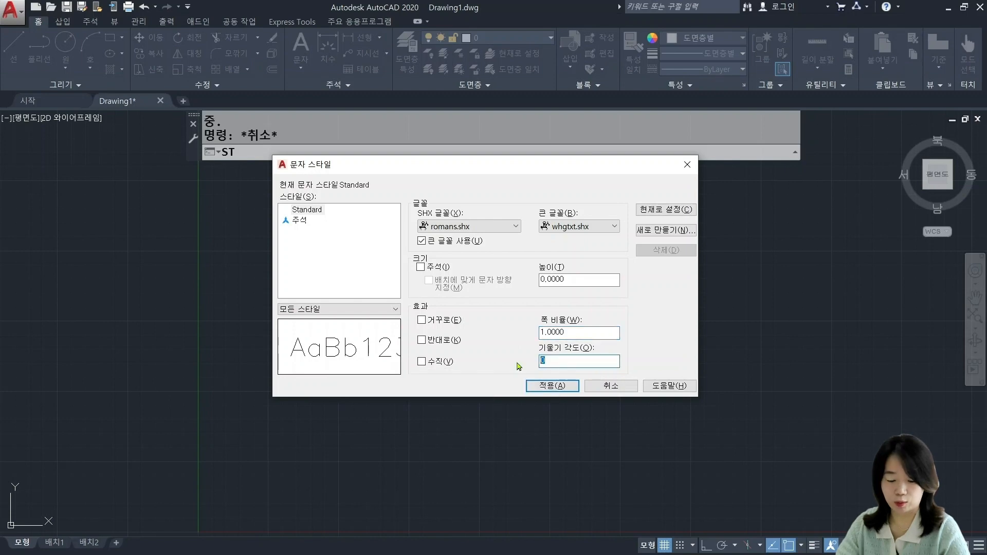
{"action": "type", "text": "10"}
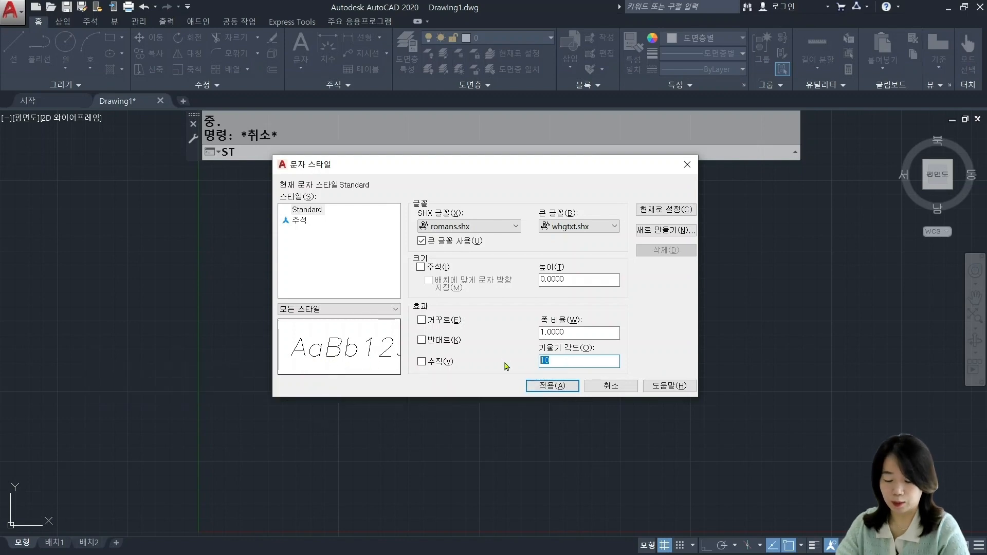
{"action": "type", "text": "0"}
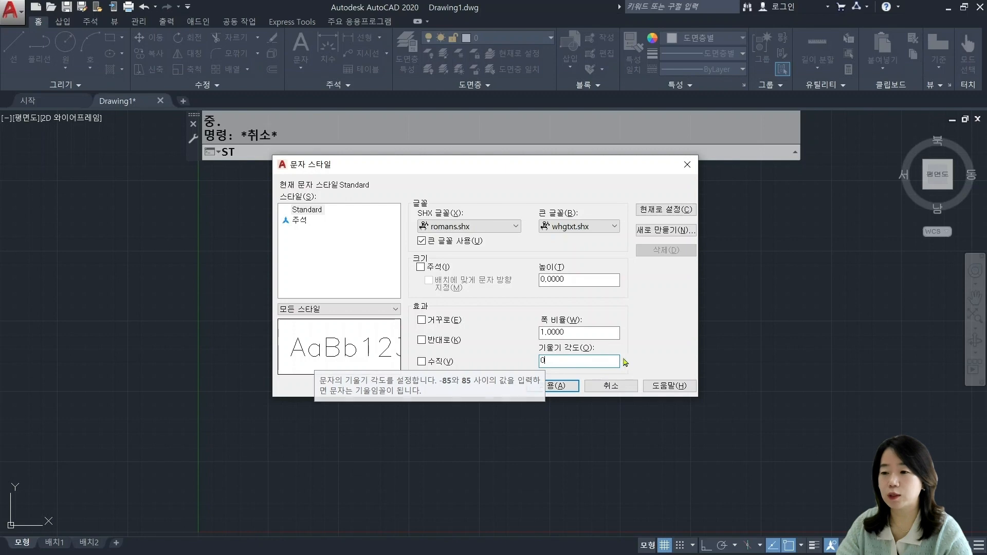
{"action": "left_click", "coordinate": [552, 386]}
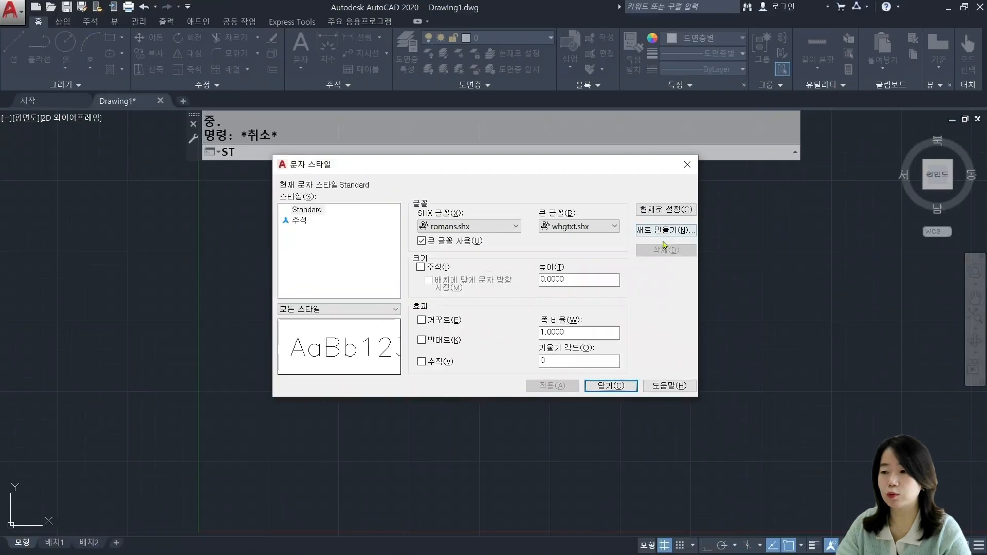
Step: Create a new text style named 연습문자
{"action": "left_click", "coordinate": [659, 233]}
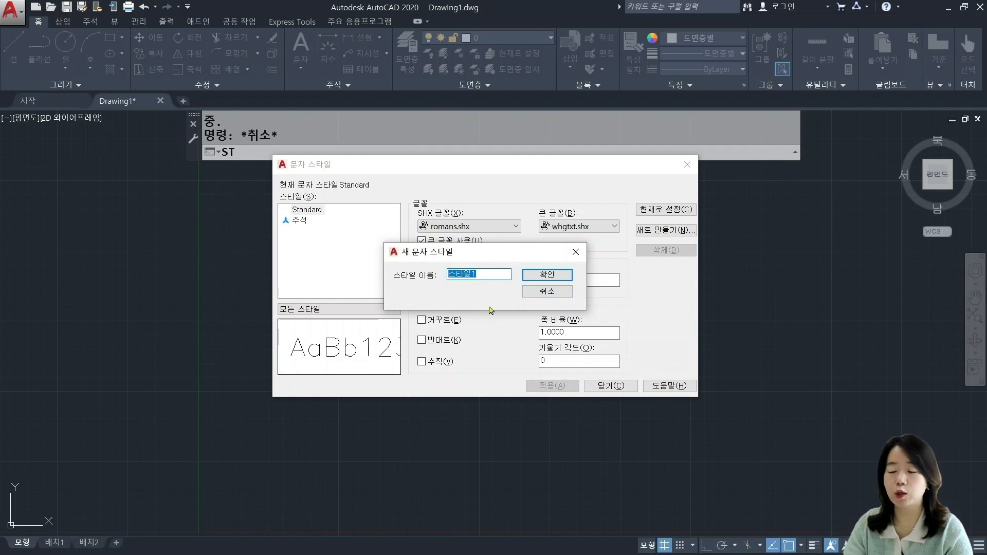
{"action": "type", "text": "dustm"}
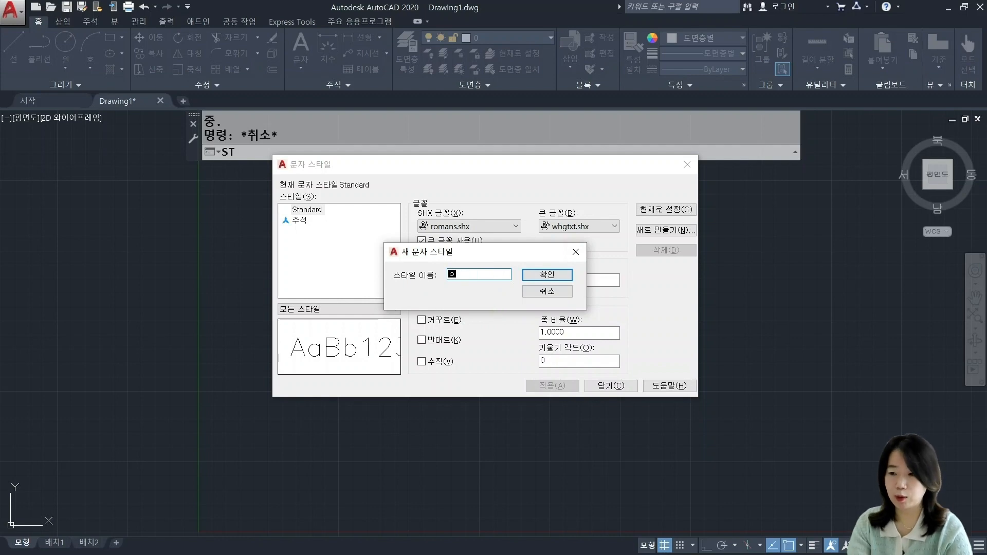
{"action": "type", "text": "연스"}
{"action": "key", "text": "BackSpace"}
{"action": "key", "text": "BackSpace"}
{"action": "key", "text": "BackSpace"}
{"action": "type", "text": "연습"}
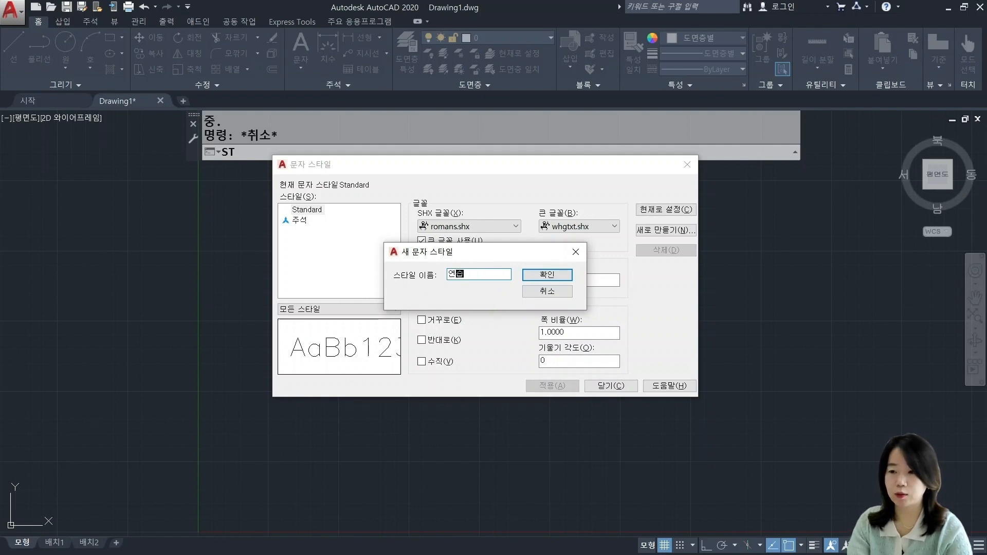
{"action": "type", "text": "문자"}
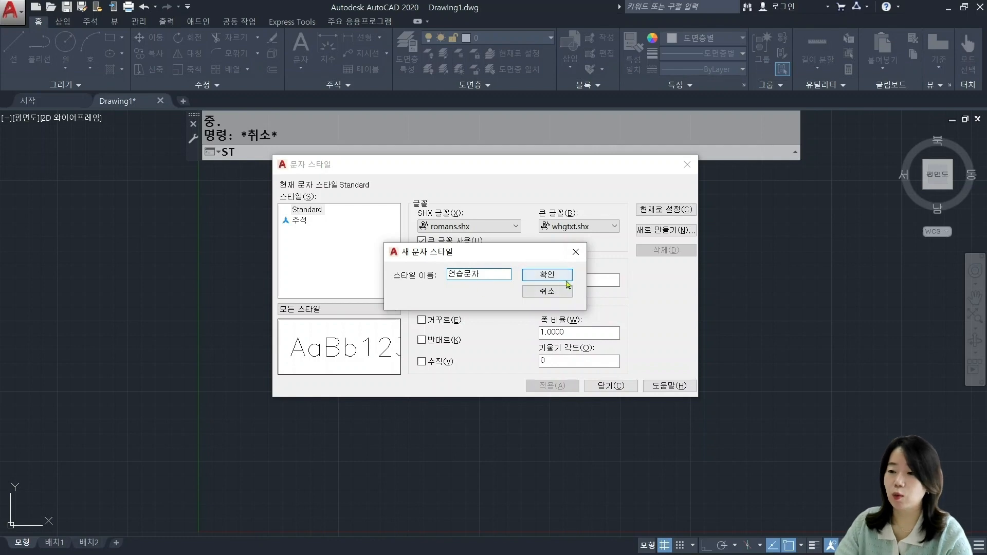
{"action": "left_click", "coordinate": [548, 275]}
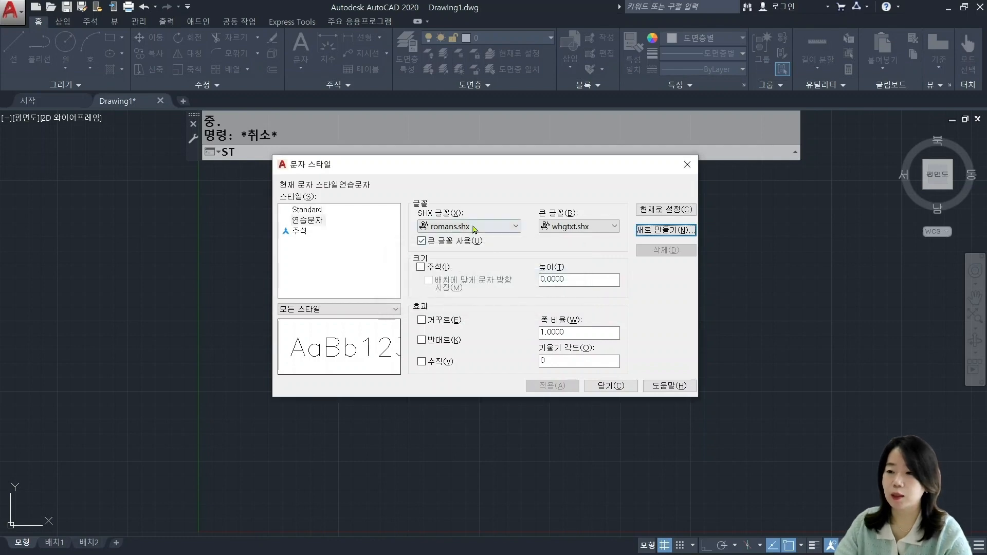
Step: Turn off the big font for the 연습문자 style, set its font to 굴림체 and apply the change
{"action": "left_click", "coordinate": [501, 228]}
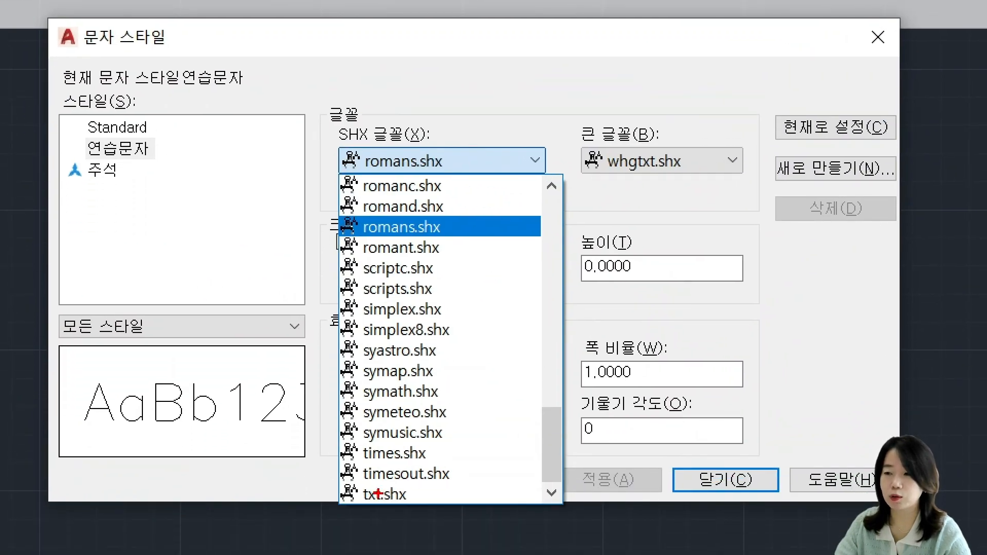
{"action": "left_click", "coordinate": [457, 227]}
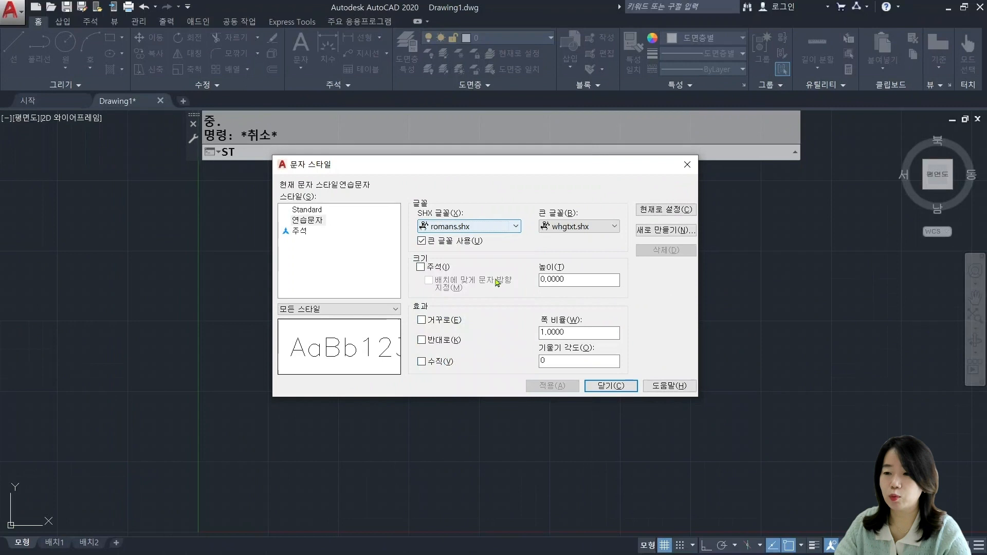
{"action": "left_click", "coordinate": [423, 241]}
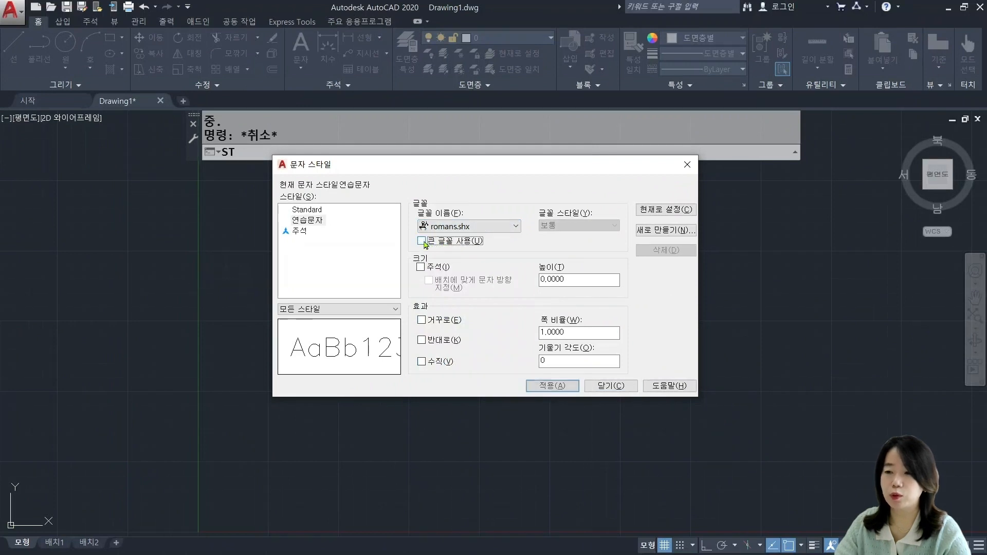
{"action": "left_click", "coordinate": [517, 227]}
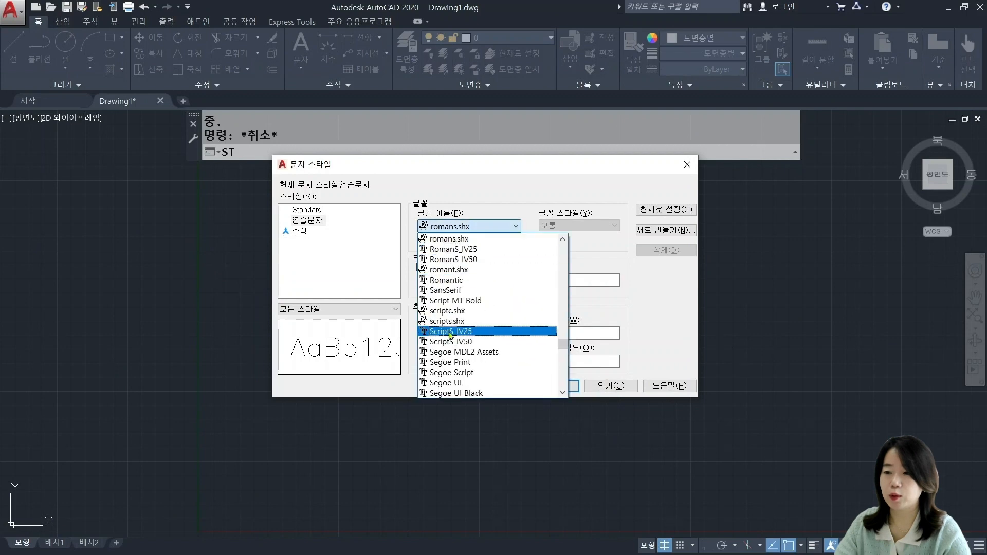
{"action": "left_click_drag", "start_coordinate": [565, 348], "coordinate": [568, 374]}
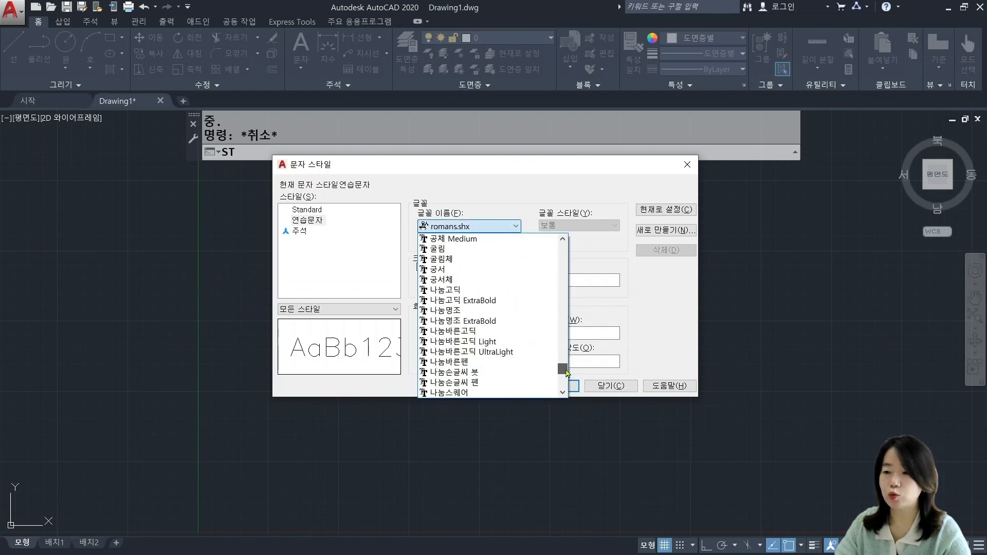
{"action": "left_click", "coordinate": [463, 259]}
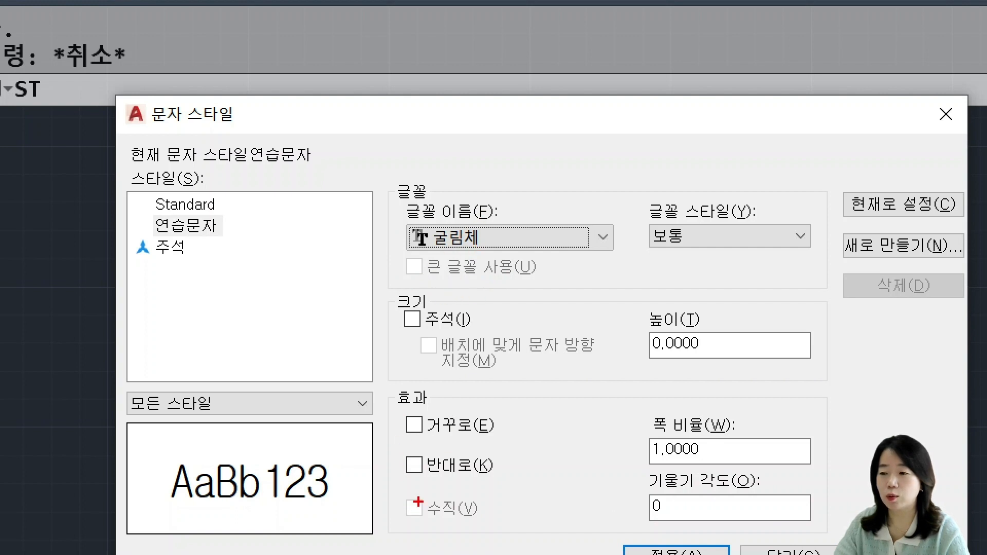
{"action": "left_click_drag", "start_coordinate": [159, 453], "coordinate": [356, 521], "text": "ctrl"}
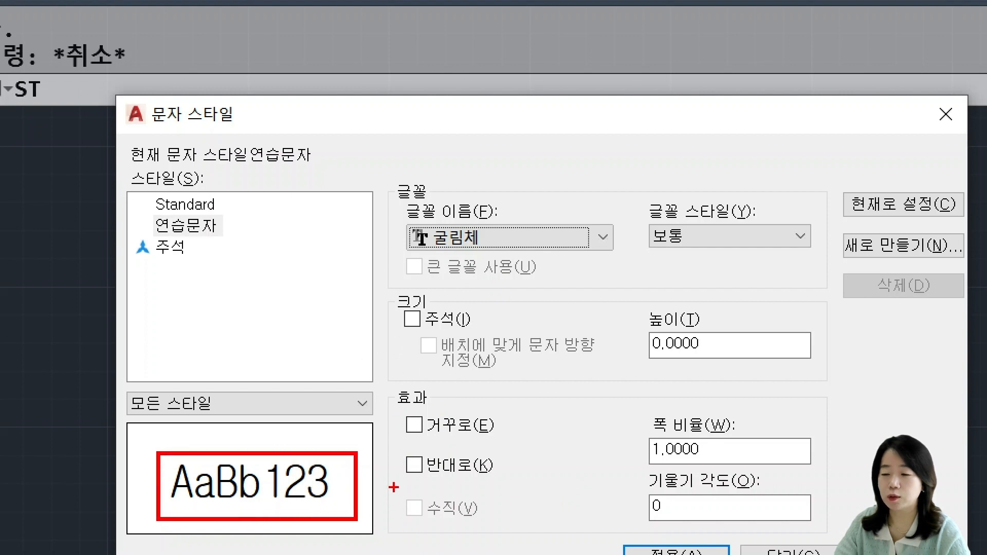
{"action": "left_click_drag", "start_coordinate": [394, 487], "coordinate": [495, 523], "text": "ctrl"}
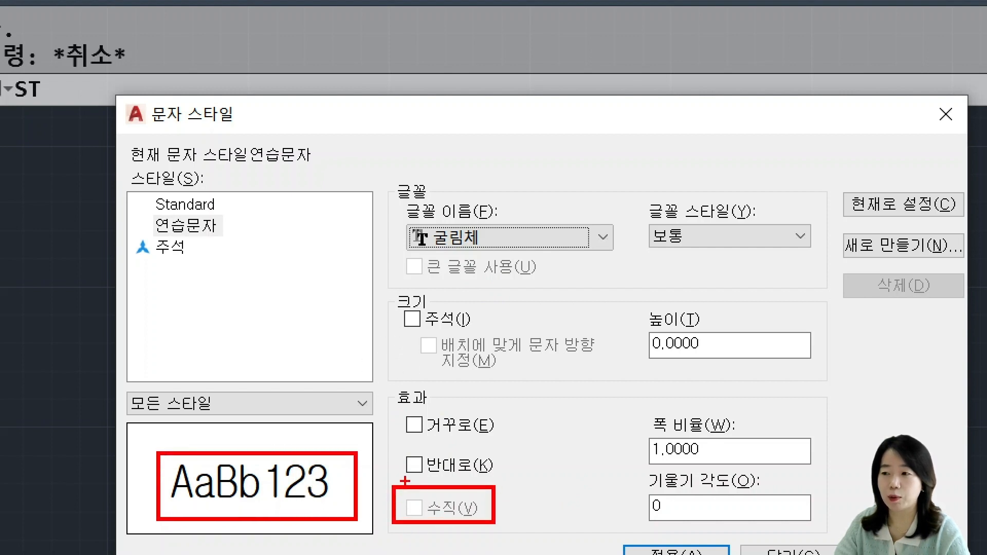
{"action": "key", "text": "Escape"}
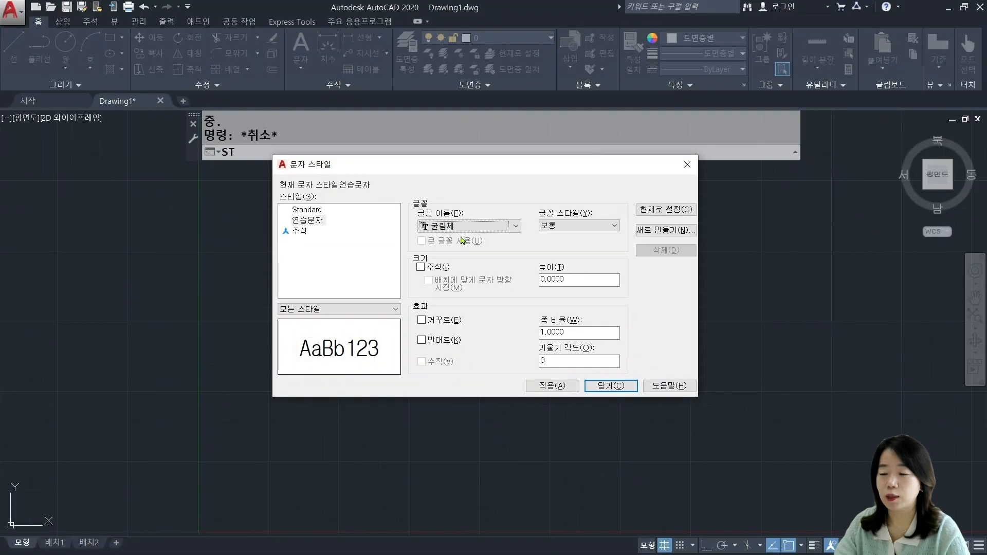
{"action": "left_click", "coordinate": [553, 386]}
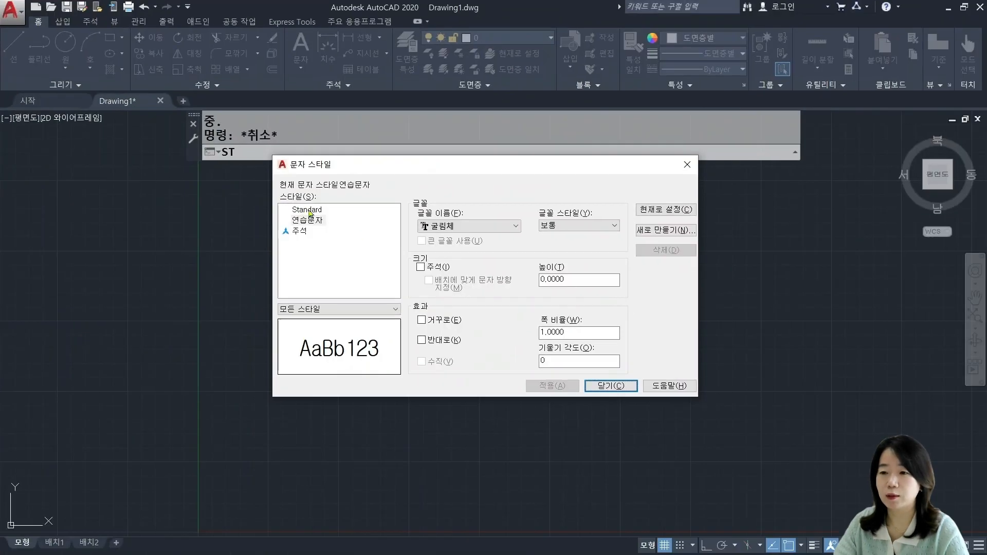
Step: Make Standard the current text style again and close the text style settings
{"action": "left_click", "coordinate": [399, 240]}
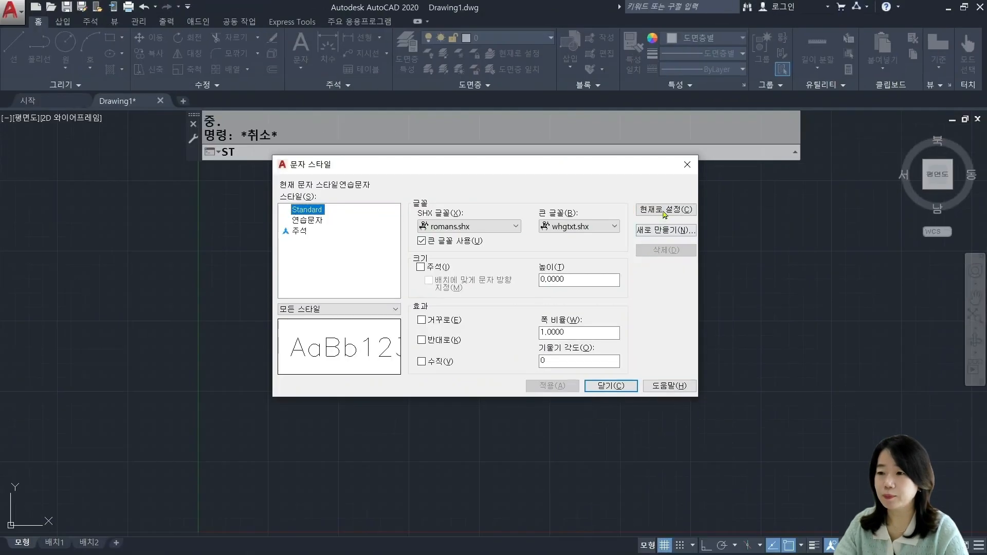
{"action": "left_click", "coordinate": [665, 211]}
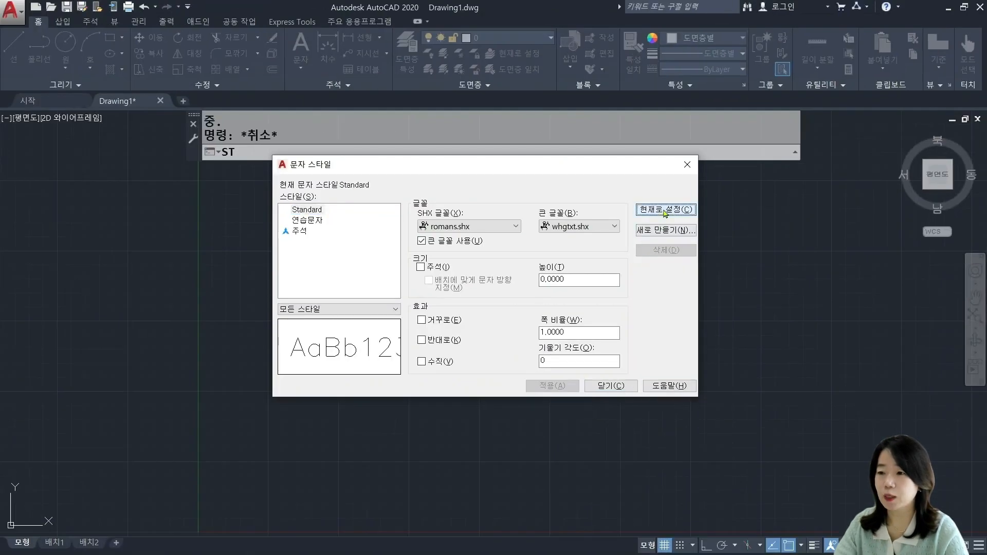
{"action": "left_click", "coordinate": [611, 386]}
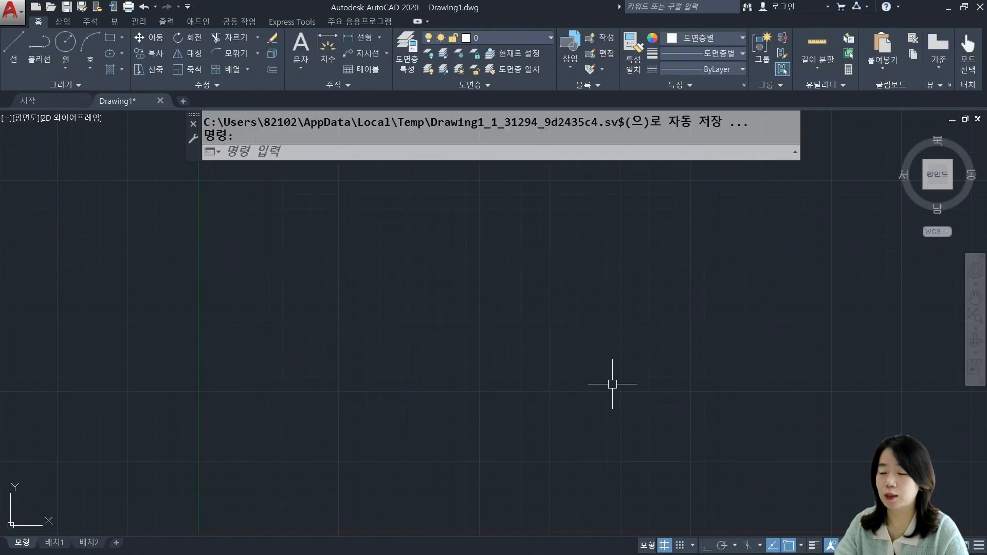
{"action": "key", "text": "Escape"}
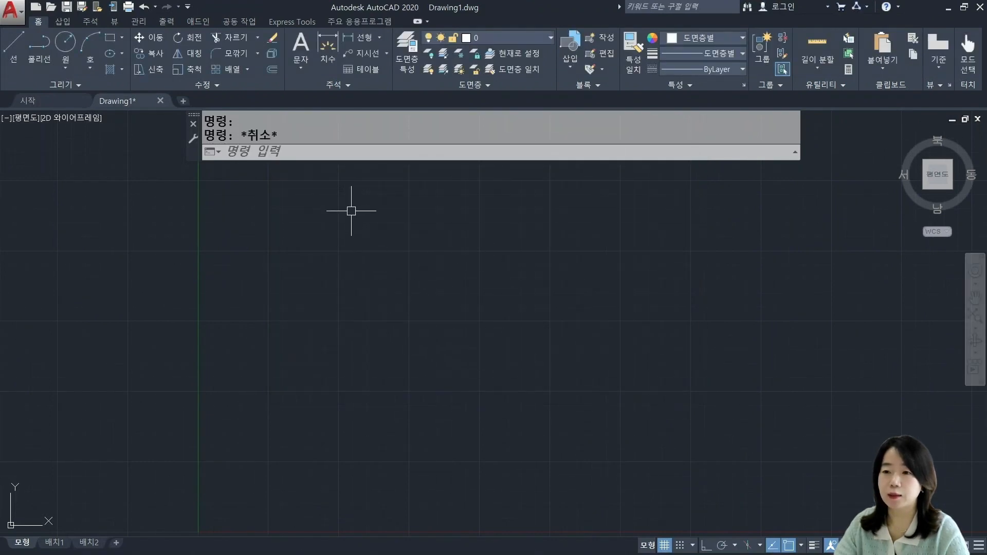
Step: Examine the annotation style choices where the current text style can be switched
{"action": "left_click", "coordinate": [350, 86]}
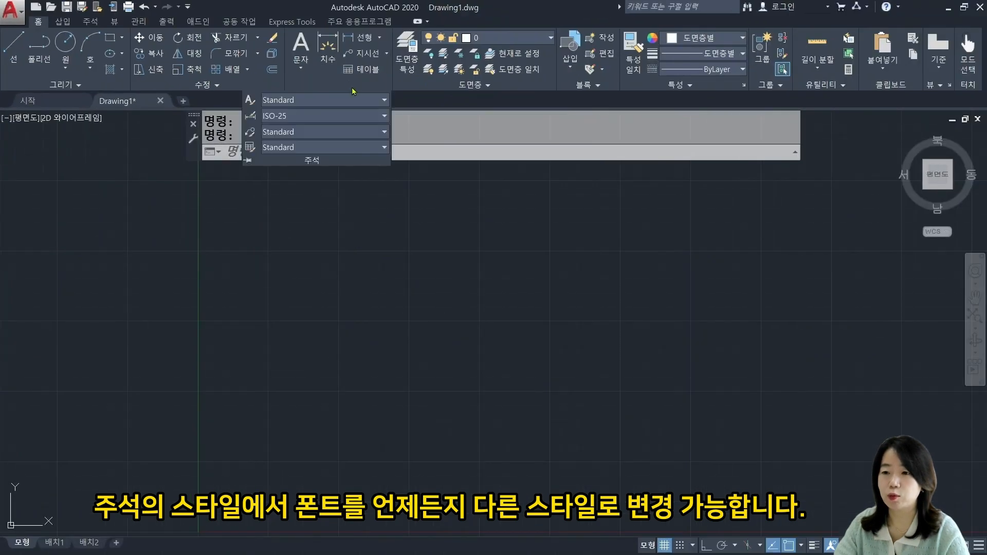
{"action": "left_click", "coordinate": [342, 103]}
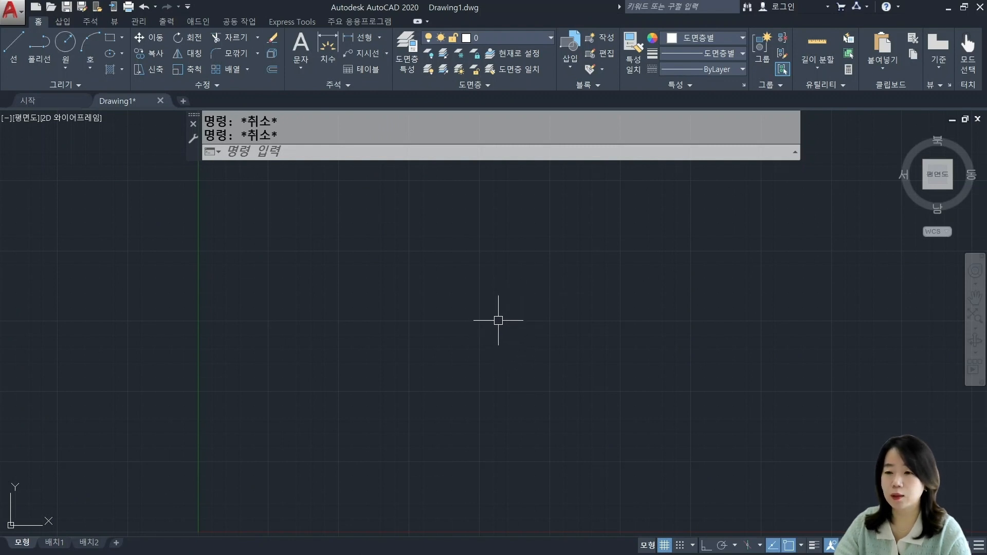
Step: Start single-line text with DTEXT at a point in the empty drawing area, with height 10 and rotation angle 0
{"action": "type", "text": "o"}
{"action": "type", "text": "ㅅ"}
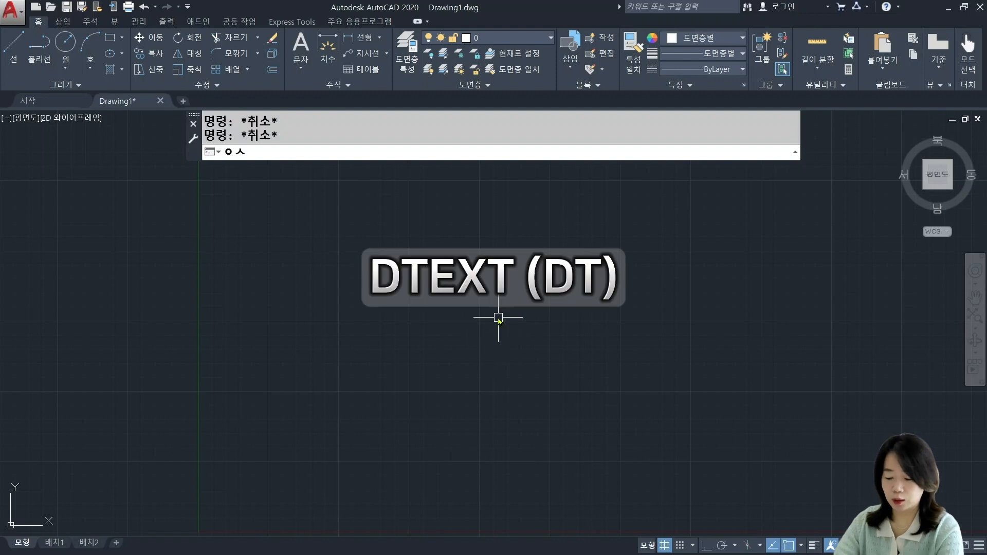
{"action": "key", "text": "BackSpace"}
{"action": "type", "text": "dt"}
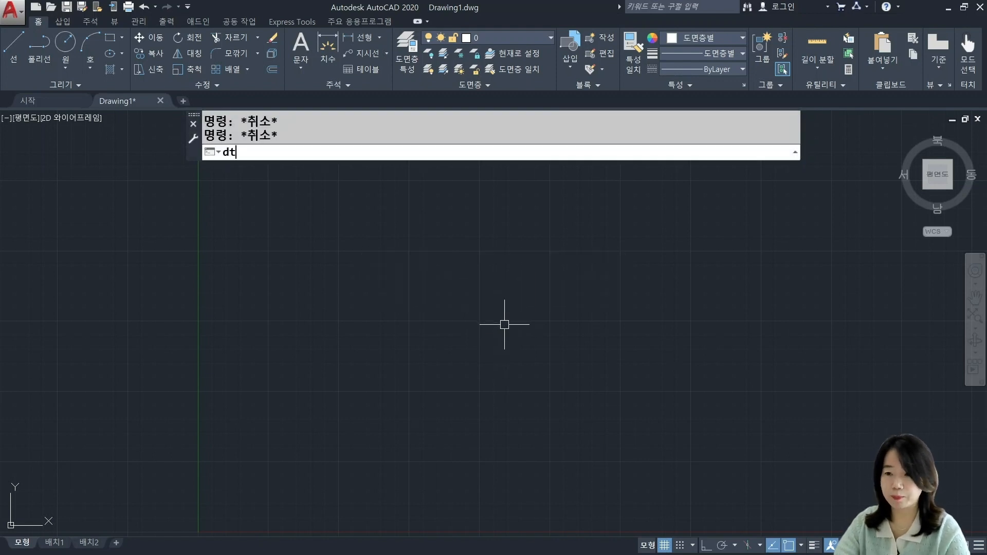
{"action": "key", "text": "Return"}
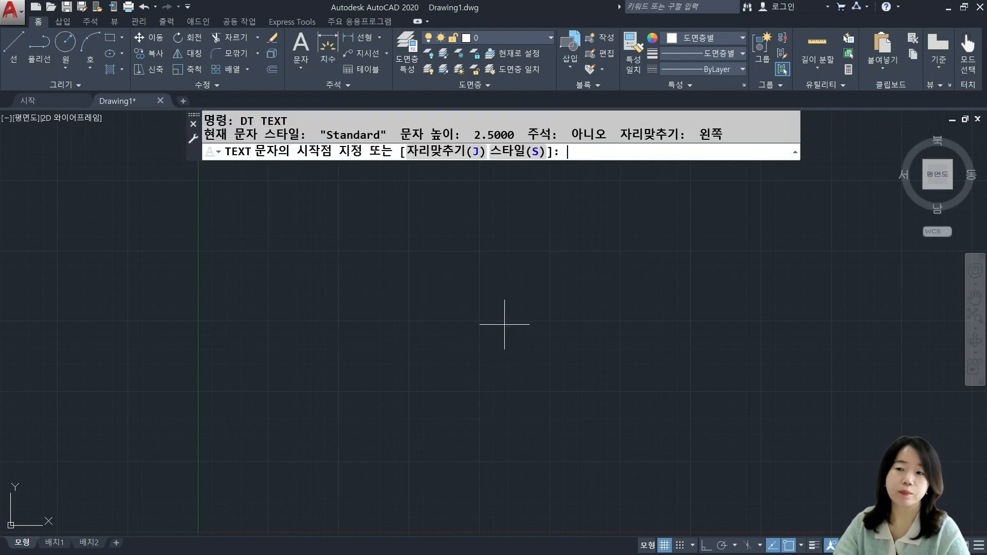
{"action": "left_click", "coordinate": [400, 298]}
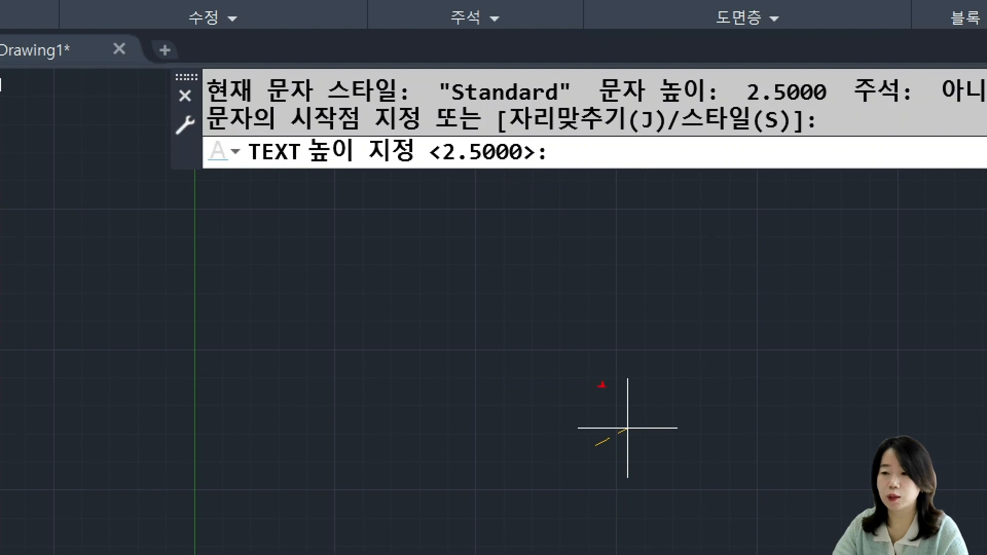
{"action": "type", "text": "10"}
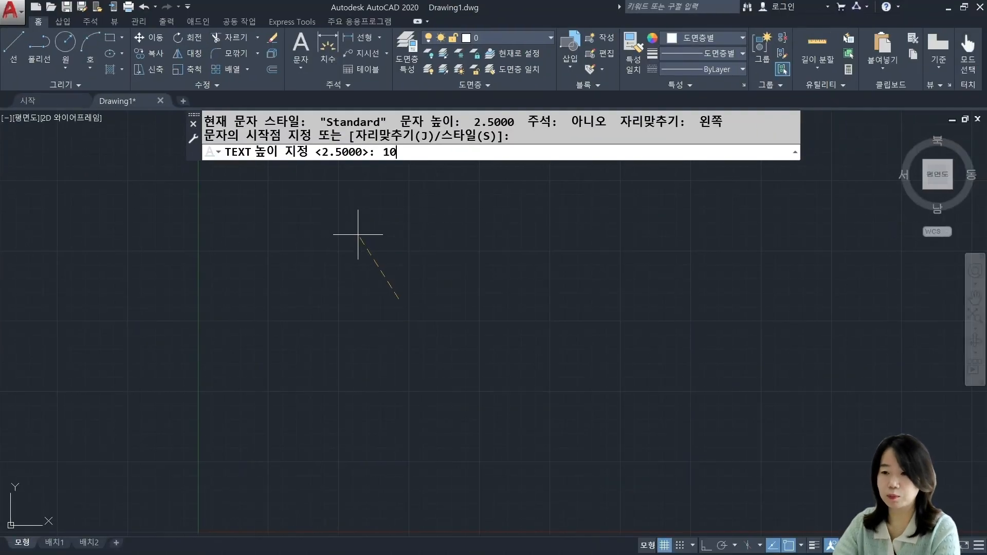
{"action": "key", "text": "Return"}
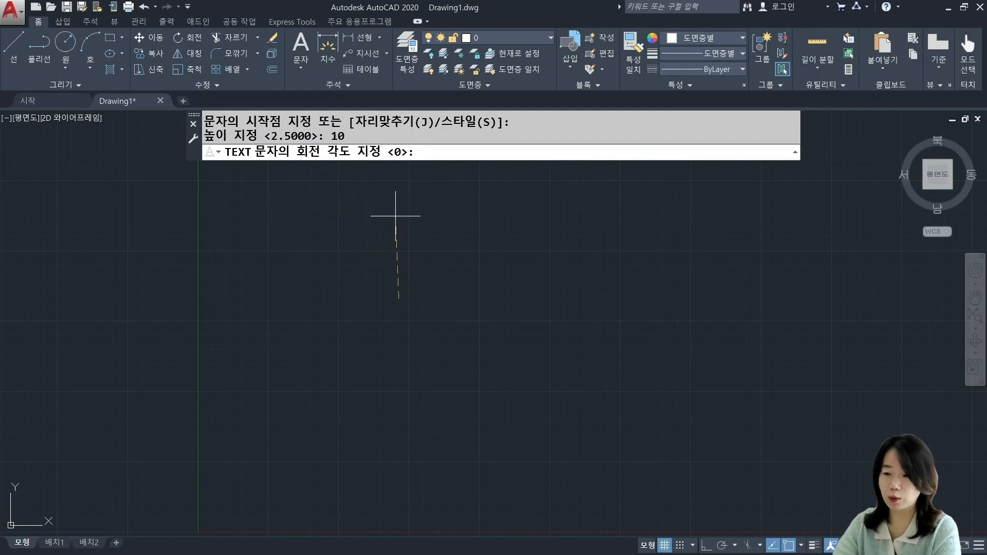
{"action": "key", "text": "Return"}
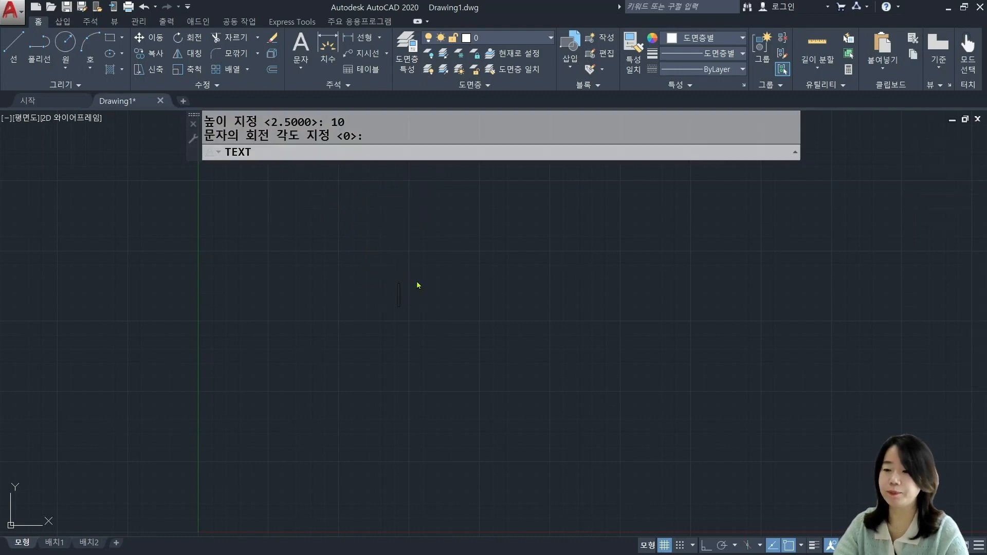
Step: Write the single-line texts AUTO CAD, 누따클럽 and DTEXT on three successive lines and finish the command
{"action": "scroll", "coordinate": [419, 282], "scroll_direction": "up", "scroll_amount": 4}
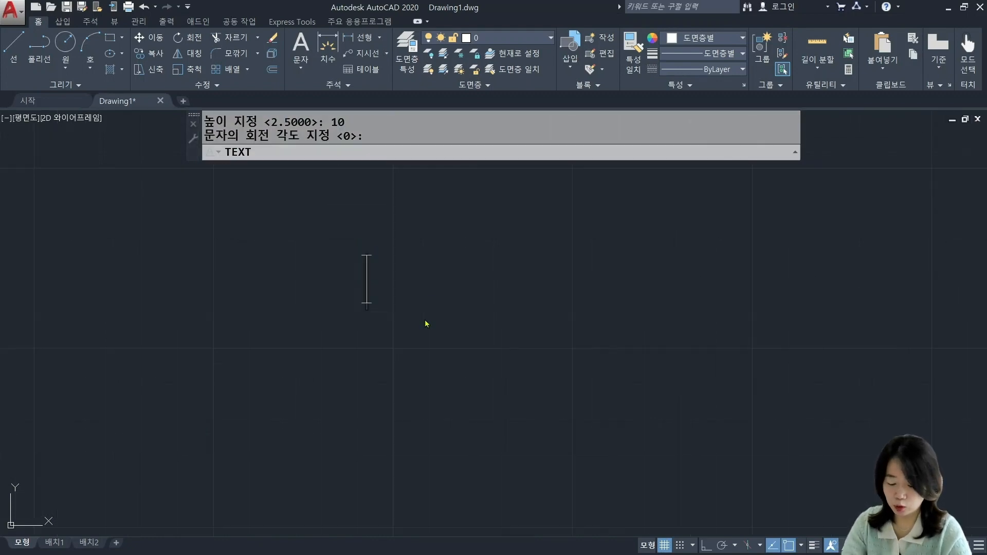
{"action": "type", "text": "AUTO CAD"}
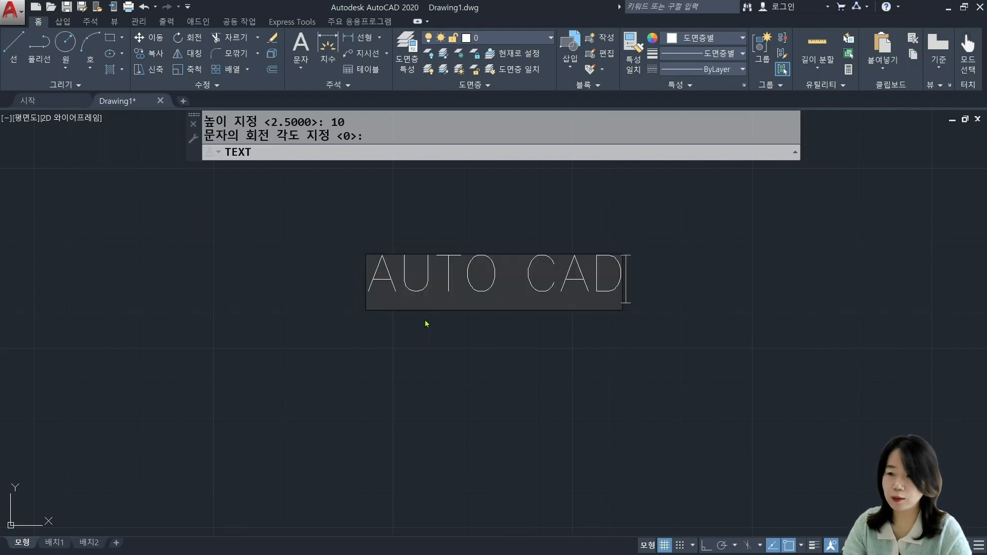
{"action": "key", "text": "Return"}
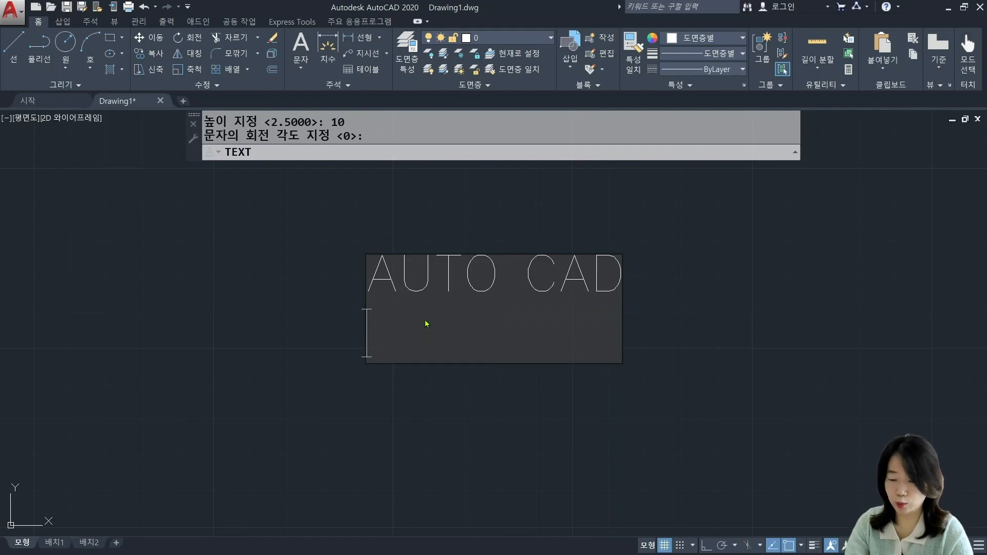
{"action": "type", "text": "누마클러"}
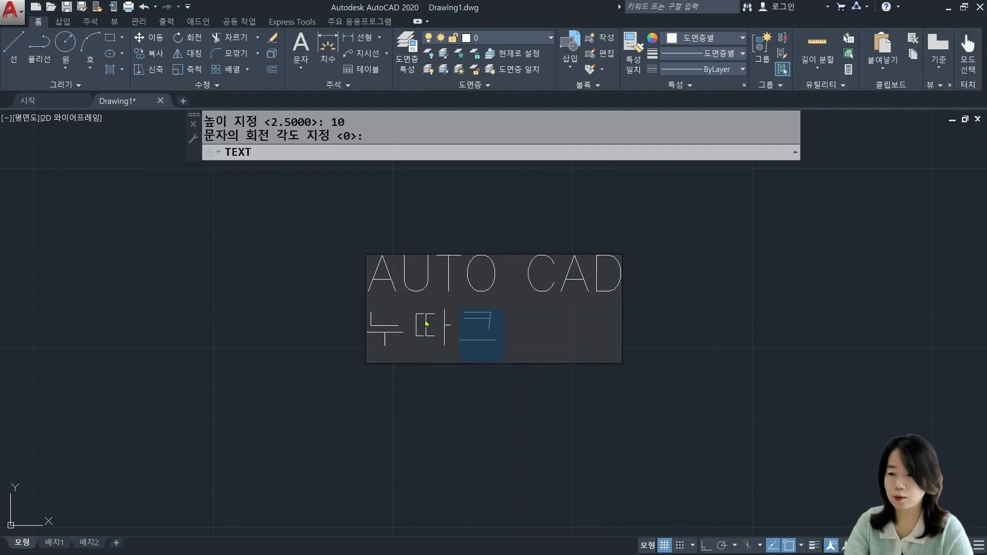
{"action": "type", "text": "ㅂ"}
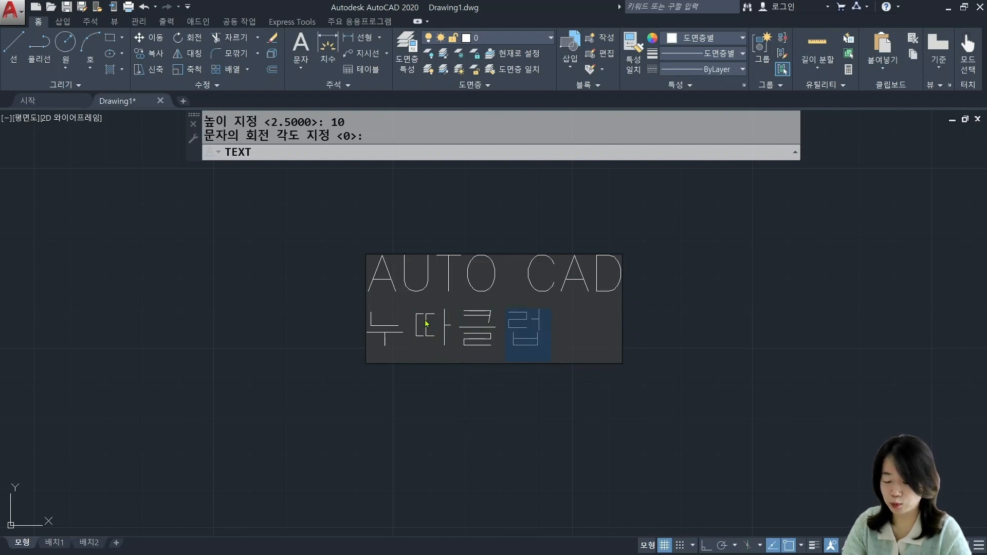
{"action": "key", "text": "Return"}
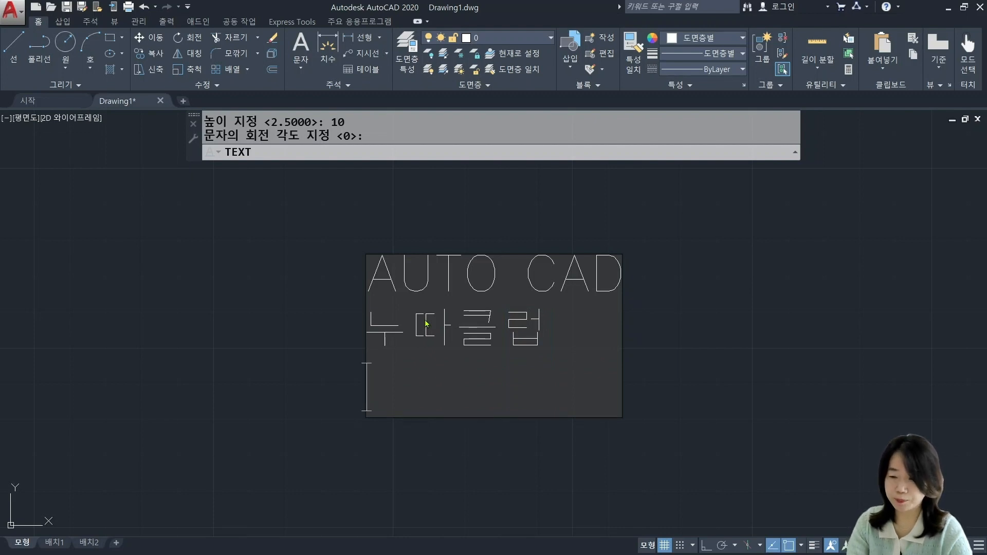
{"action": "type", "text": "DTEXT"}
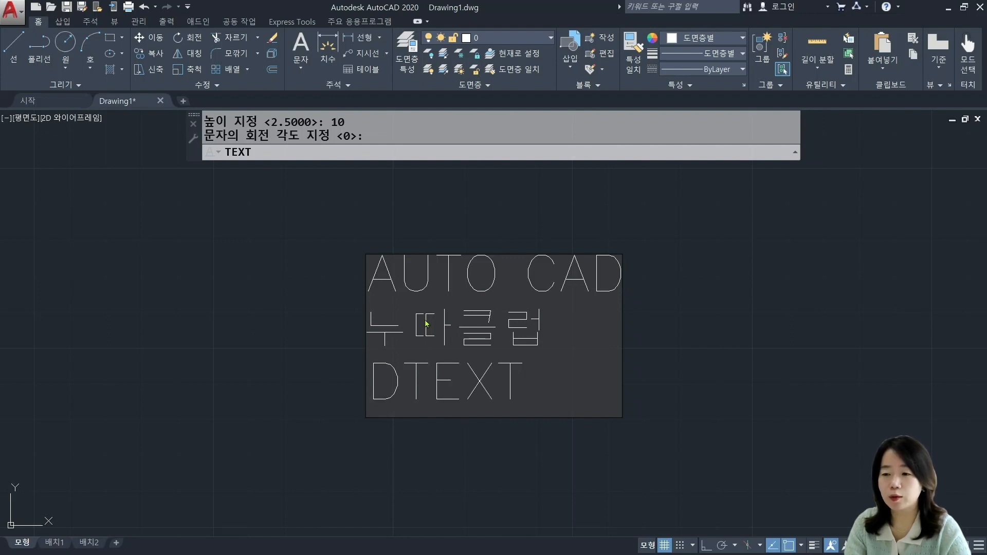
{"action": "key", "text": "Return"}
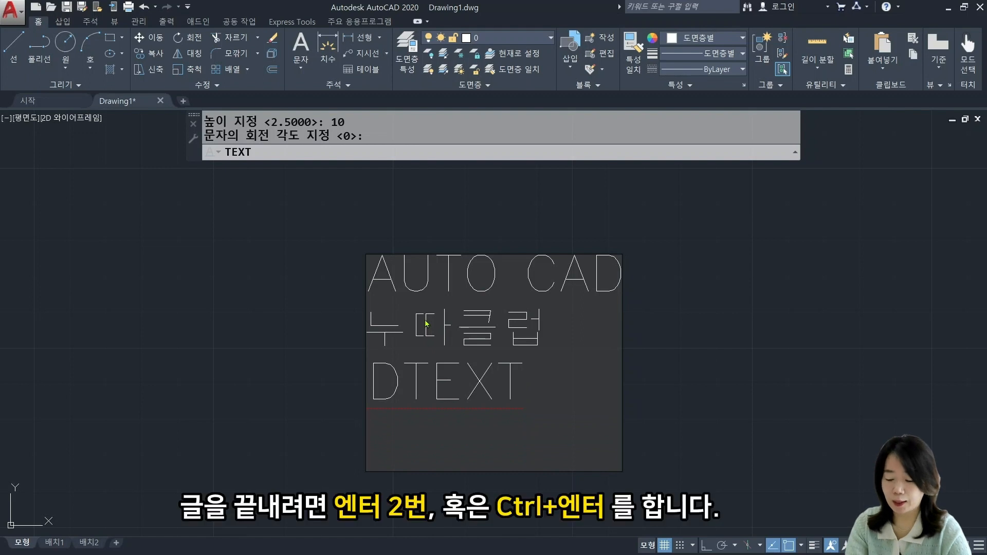
{"action": "key", "text": "BackSpace"}
{"action": "key", "text": "Return"}
{"action": "key", "text": "Return"}
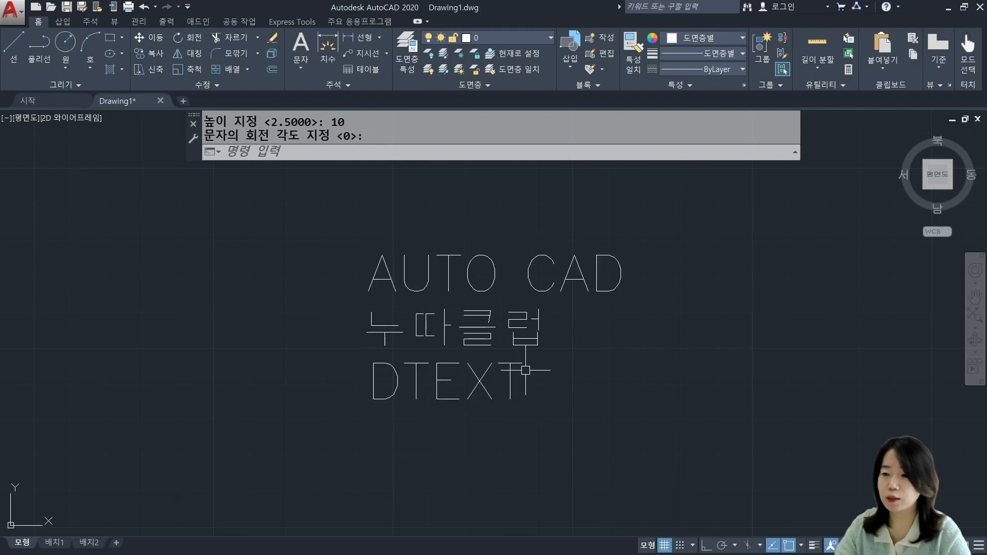
Step: Move the AUTO CAD text up and to the right, away from the other two lines
{"action": "scroll", "coordinate": [524, 375], "scroll_direction": "up", "scroll_amount": 2}
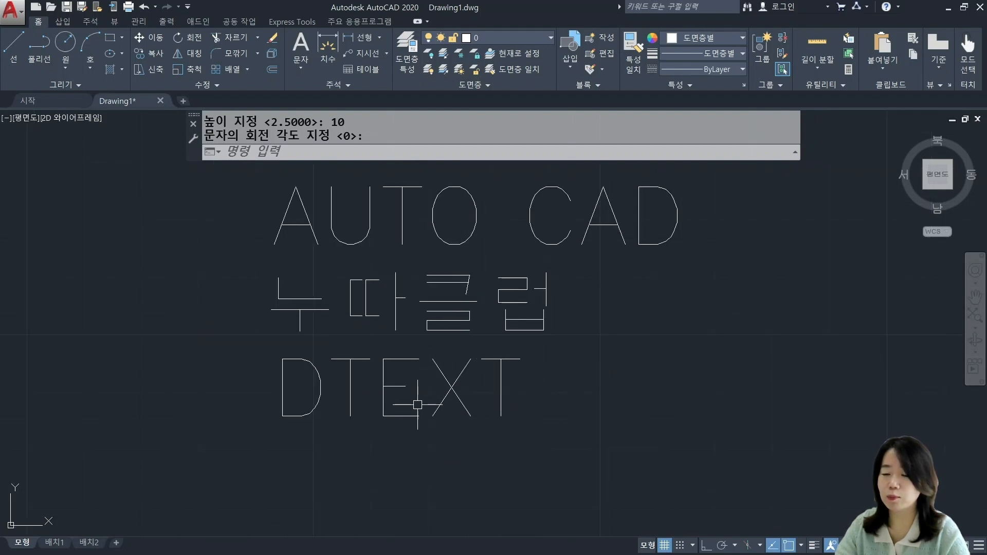
{"action": "scroll", "coordinate": [414, 406], "scroll_direction": "down", "scroll_amount": 3}
{"action": "key", "text": "Escape"}
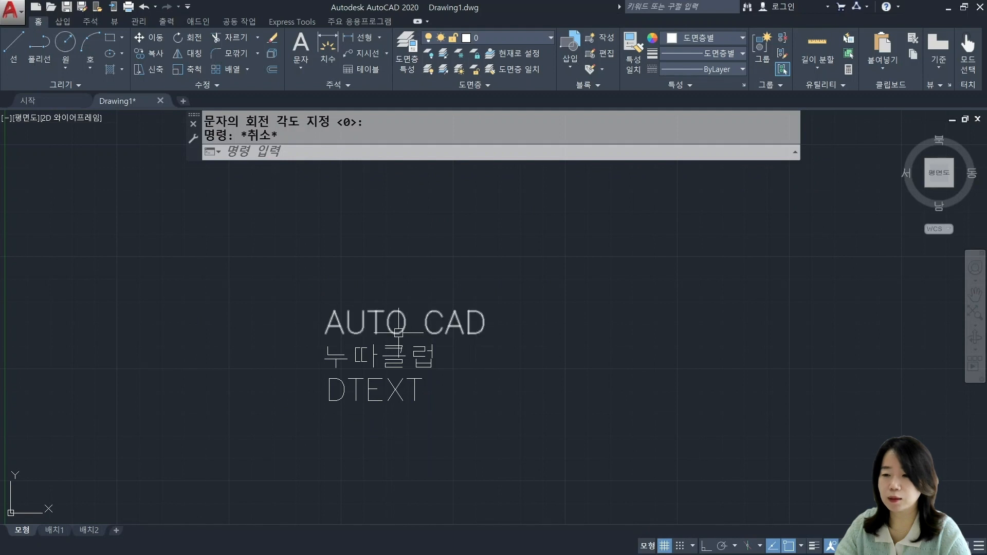
{"action": "scroll", "coordinate": [402, 329], "scroll_direction": "up", "scroll_amount": 2}
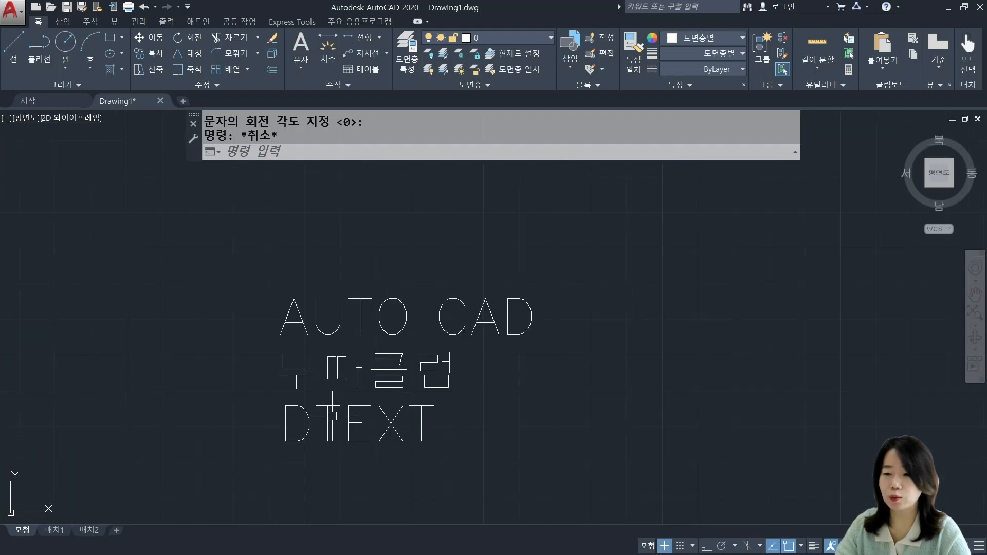
{"action": "type", "text": "m"}
{"action": "key", "text": "Return"}
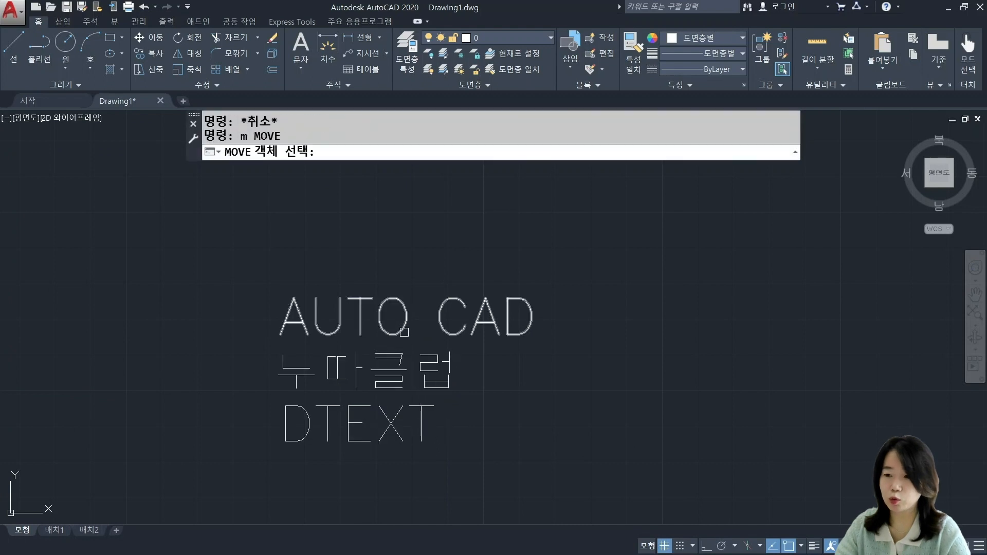
{"action": "left_click", "coordinate": [393, 316]}
{"action": "key", "text": "Return"}
{"action": "left_click", "coordinate": [279, 335]}
{"action": "left_click", "coordinate": [412, 208]}
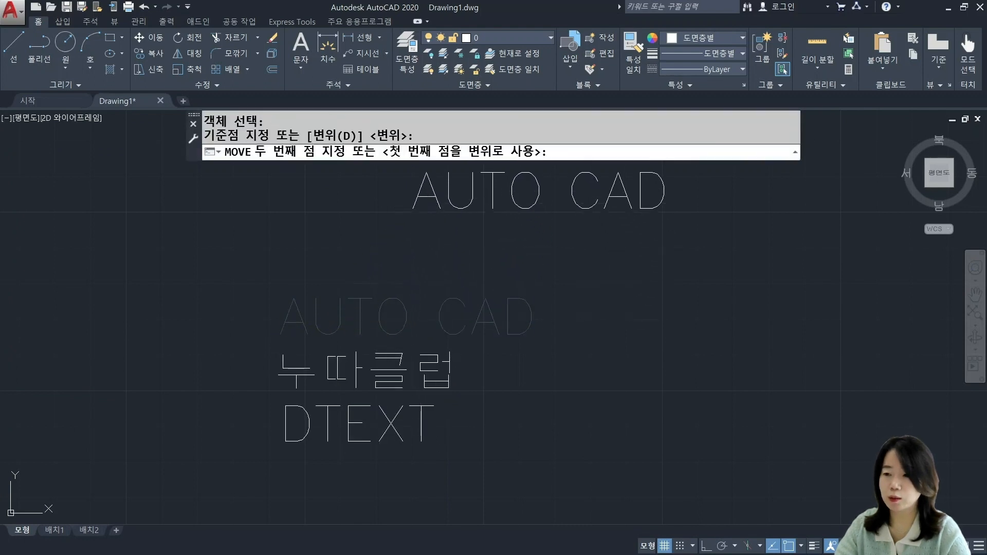
Step: Move the 누따클럽 text up and slightly to the left as a separate object
{"action": "key", "text": "Return"}
{"action": "left_click", "coordinate": [295, 378]}
{"action": "key", "text": "Return"}
{"action": "left_click", "coordinate": [279, 388]}
{"action": "left_click", "coordinate": [225, 296]}
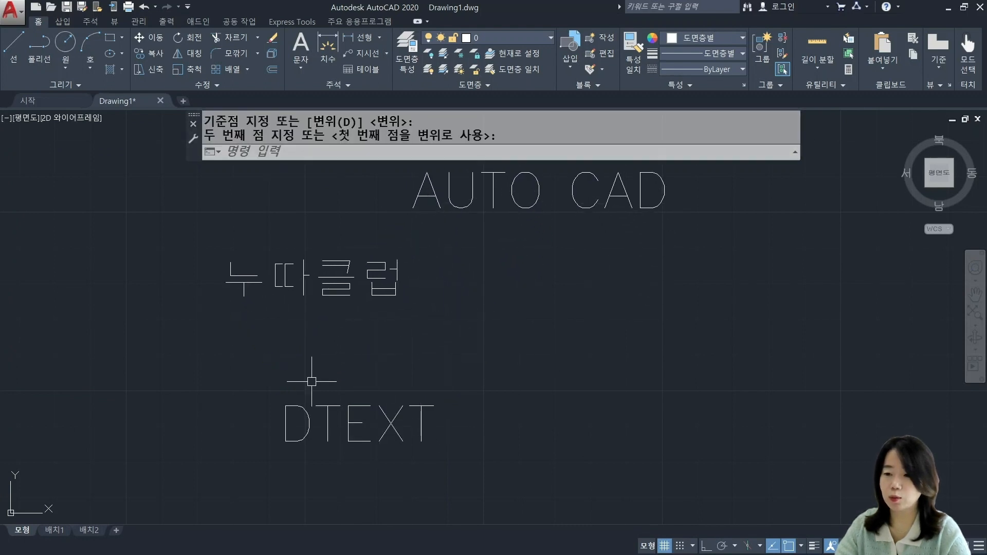
Step: Move the DTEXT text to the right and slightly down from its original place
{"action": "key", "text": "Return"}
{"action": "left_click", "coordinate": [327, 422]}
{"action": "key", "text": "Return"}
{"action": "left_click", "coordinate": [284, 442]}
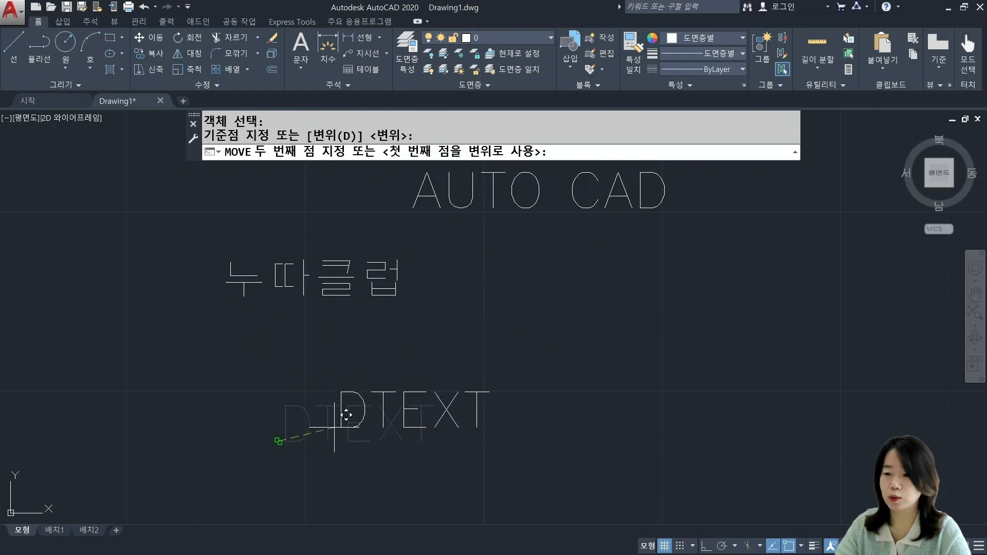
{"action": "left_click", "coordinate": [493, 458]}
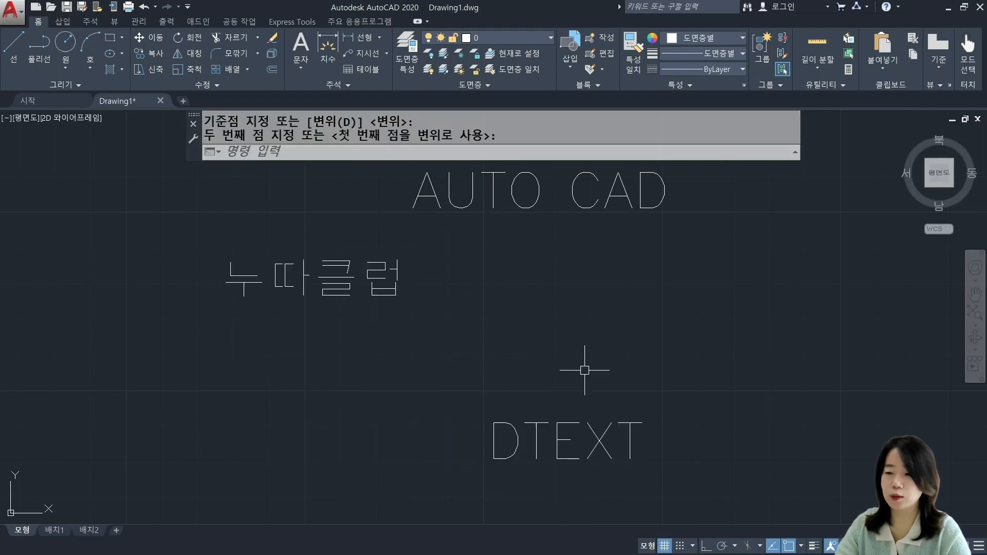
{"action": "key", "text": "Escape"}
Step: Define a multiline text box with MTEXT in the empty area to the right of the single-line texts
{"action": "scroll", "coordinate": [669, 350], "scroll_direction": "down", "scroll_amount": 2}
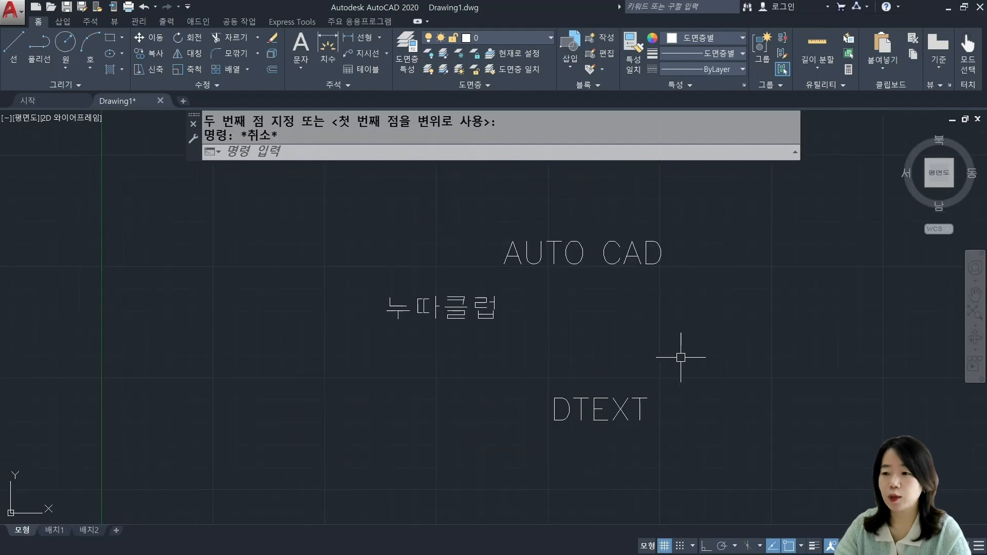
{"action": "mouse_move", "coordinate": [682, 353]}
{"action": "middle_mouse_down"}
{"action": "mouse_move", "coordinate": [484, 358]}
{"action": "mouse_move", "coordinate": [353, 391]}
{"action": "middle_mouse_up"}
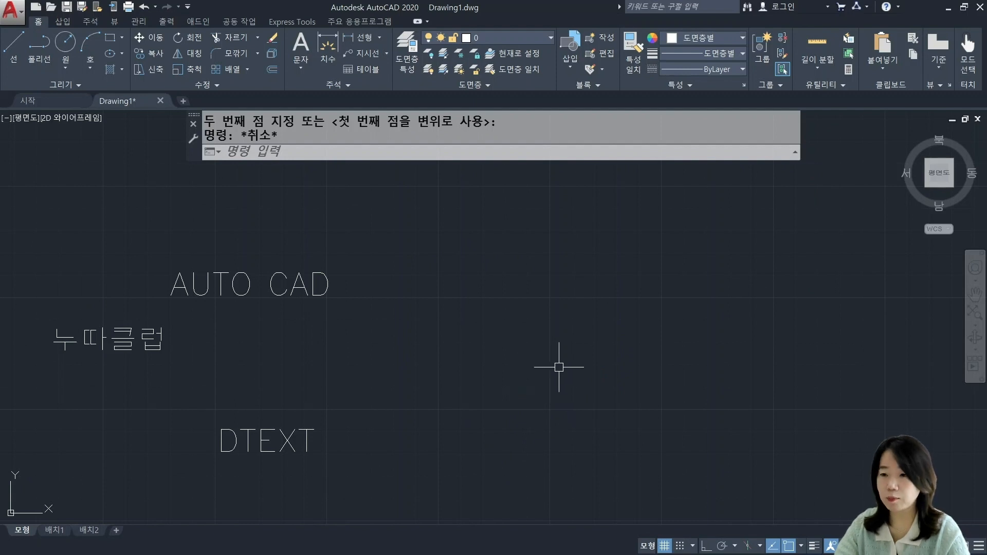
{"action": "type", "text": "T"}
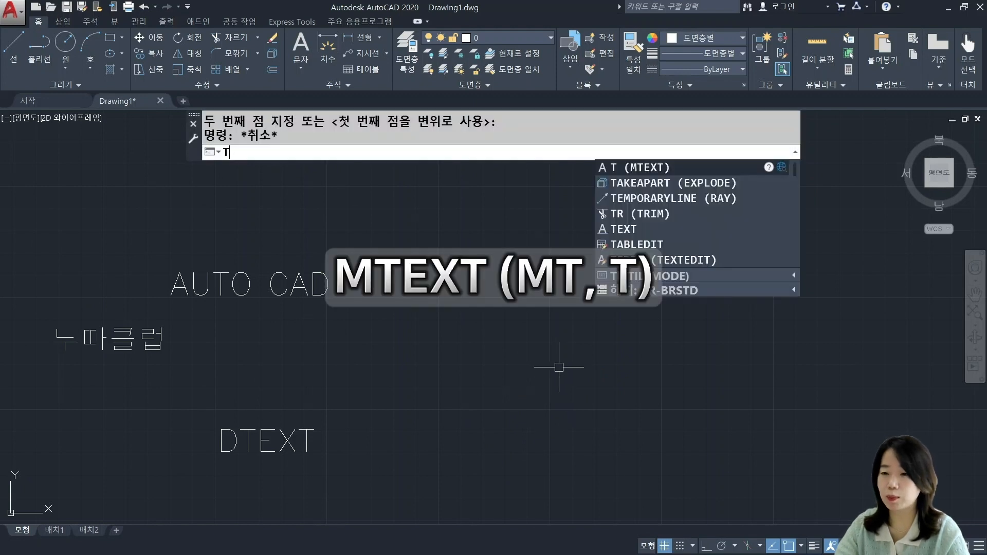
{"action": "key", "text": "Return"}
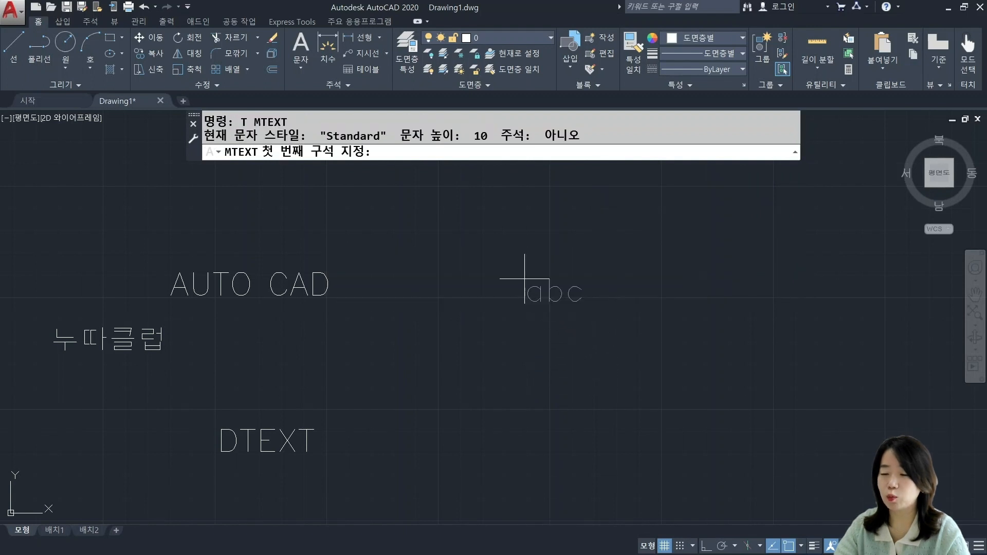
{"action": "left_click", "coordinate": [518, 251]}
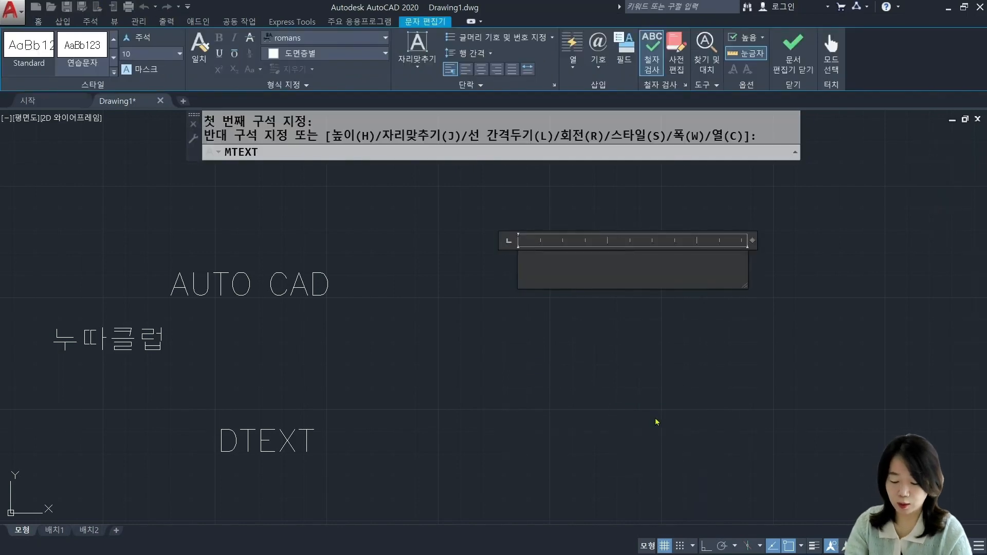
Step: Enter AUTO CAD, 누따클럽 and MTEXT as three lines in the multiline text box
{"action": "type", "text": "A"}
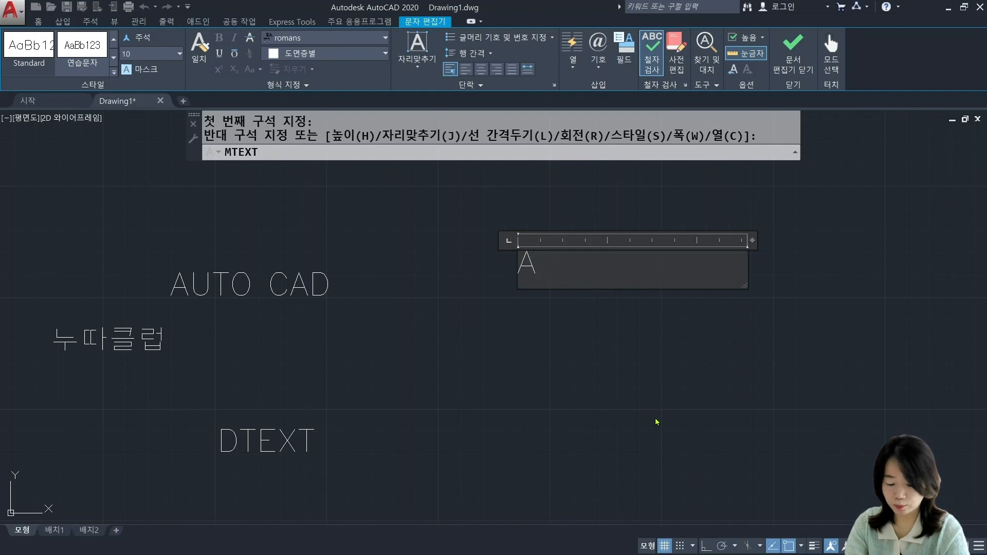
{"action": "type", "text": "UTO"}
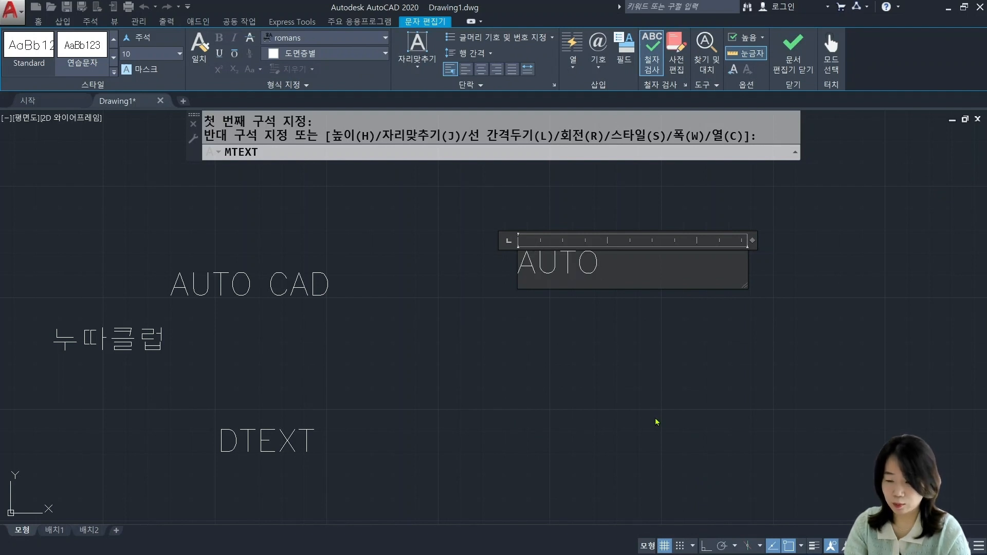
{"action": "type", "text": " CAD"}
{"action": "key", "text": "Return"}
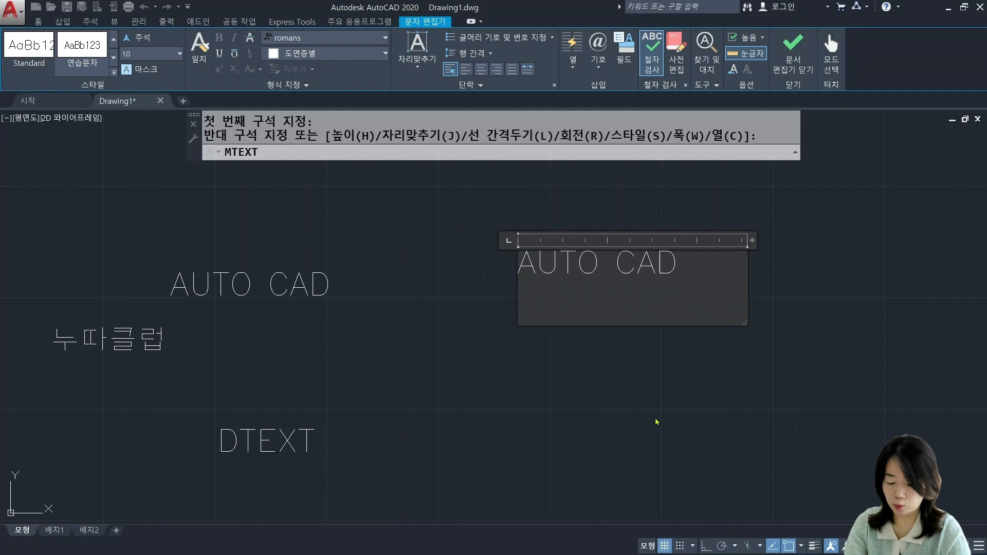
{"action": "type", "text": "누따클럽"}
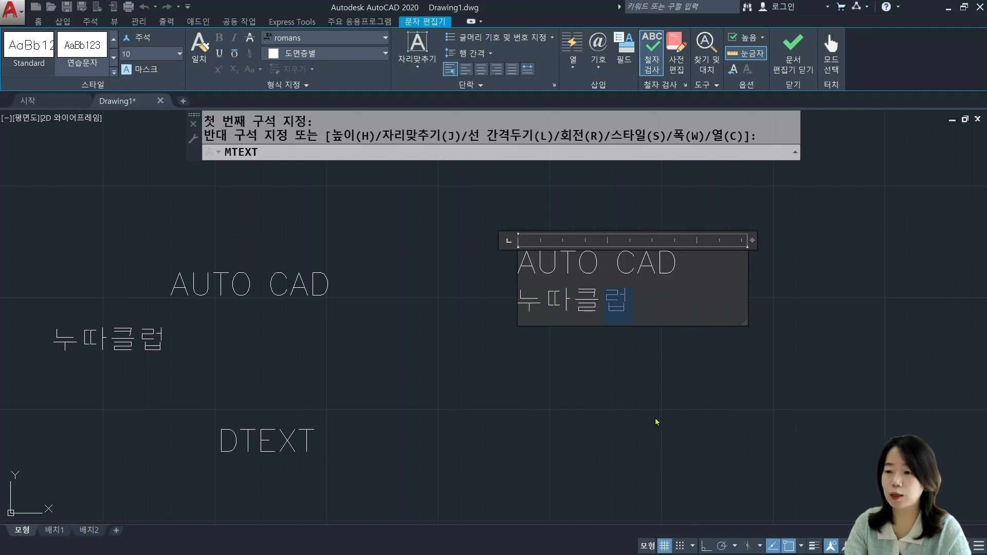
{"action": "key", "text": "Return"}
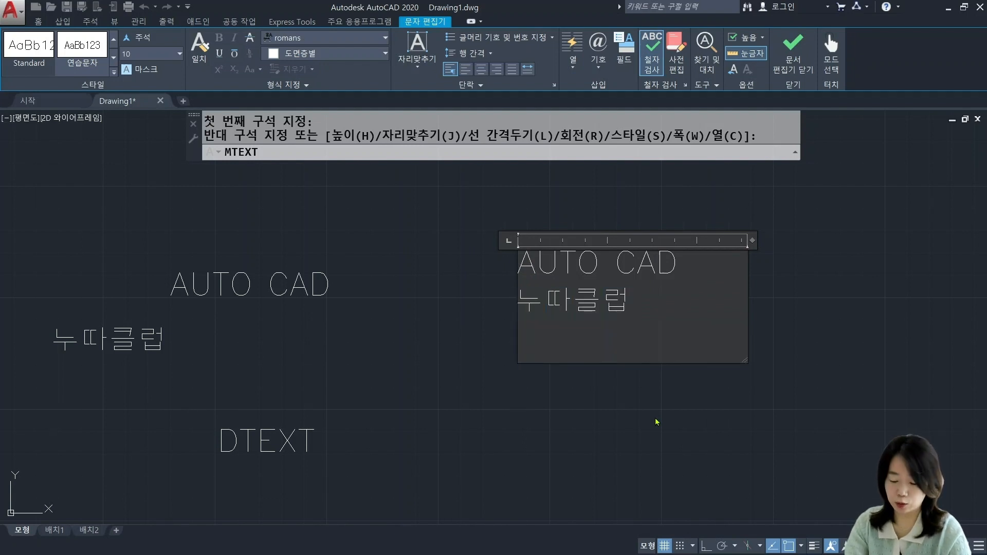
{"action": "type", "text": "MTEXT"}
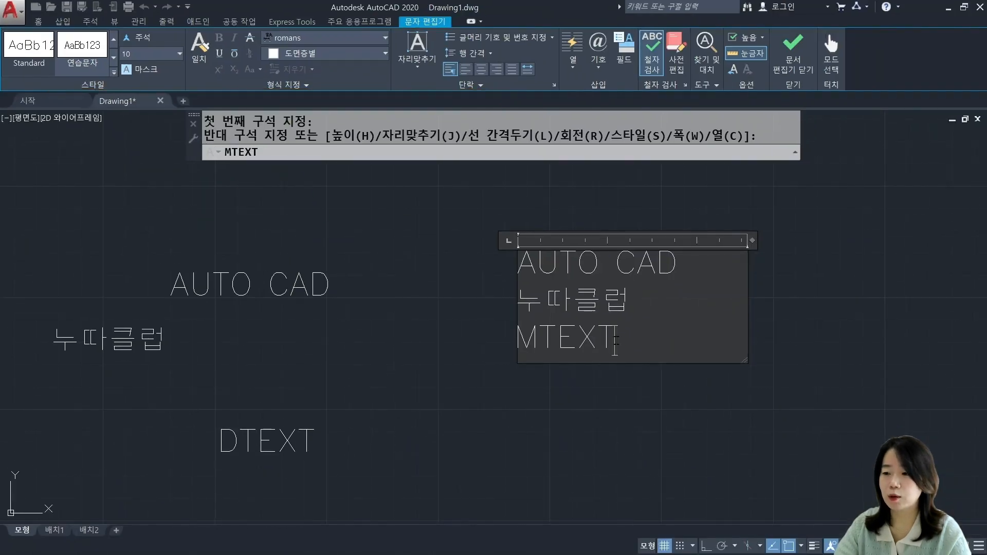
Step: Set the font of the MTEXT line in the multiline text to ScriptS_IV50
{"action": "left_click_drag", "start_coordinate": [613, 335], "coordinate": [519, 337]}
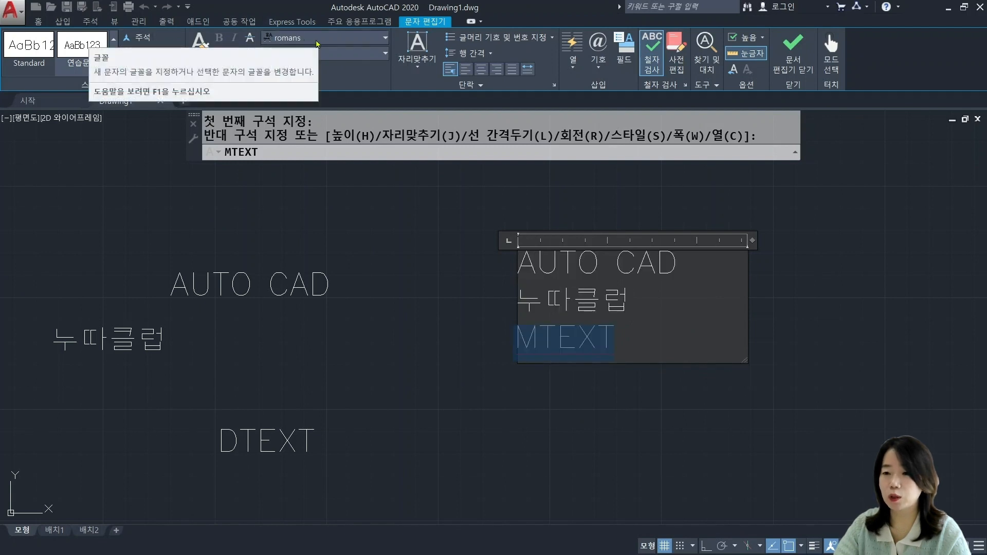
{"action": "left_click", "coordinate": [353, 38]}
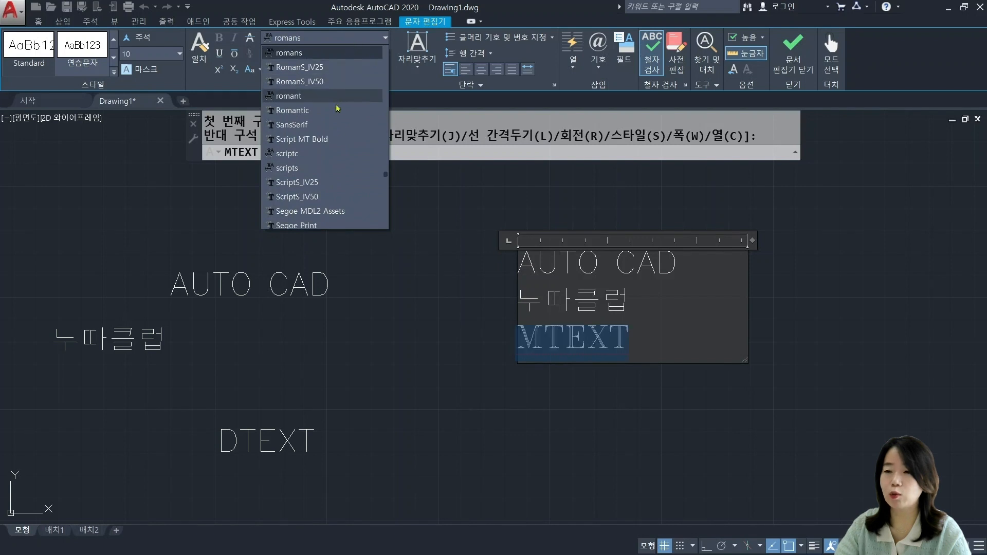
{"action": "left_click", "coordinate": [324, 197]}
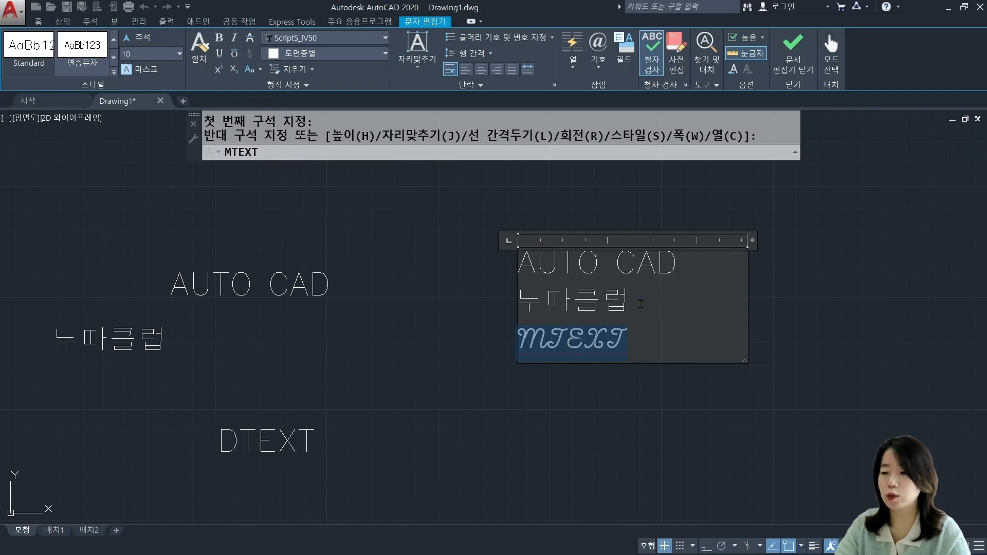
Step: Set the font of the 누따클럽 line in the multiline text to 휴먼편지체
{"action": "left_click_drag", "start_coordinate": [641, 304], "coordinate": [503, 296]}
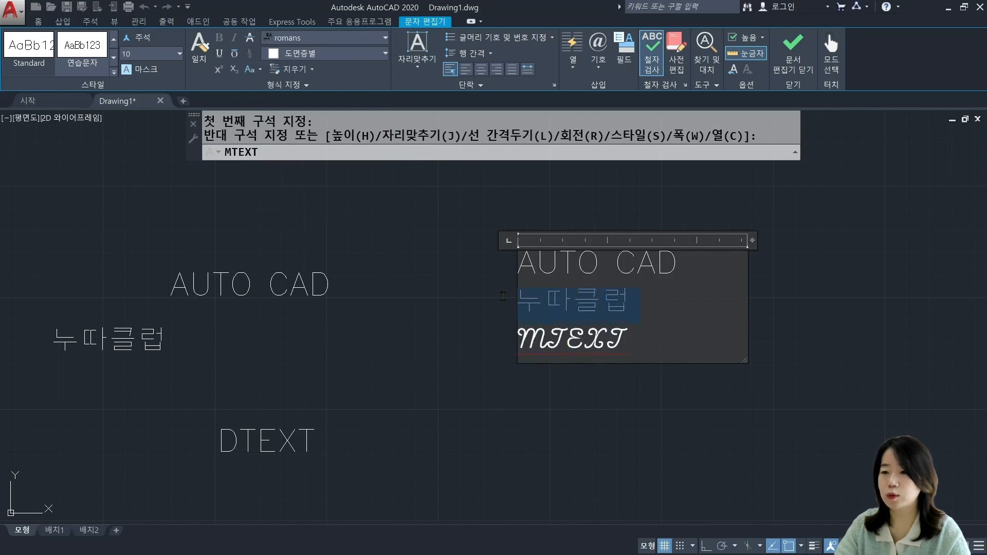
{"action": "left_click", "coordinate": [338, 36]}
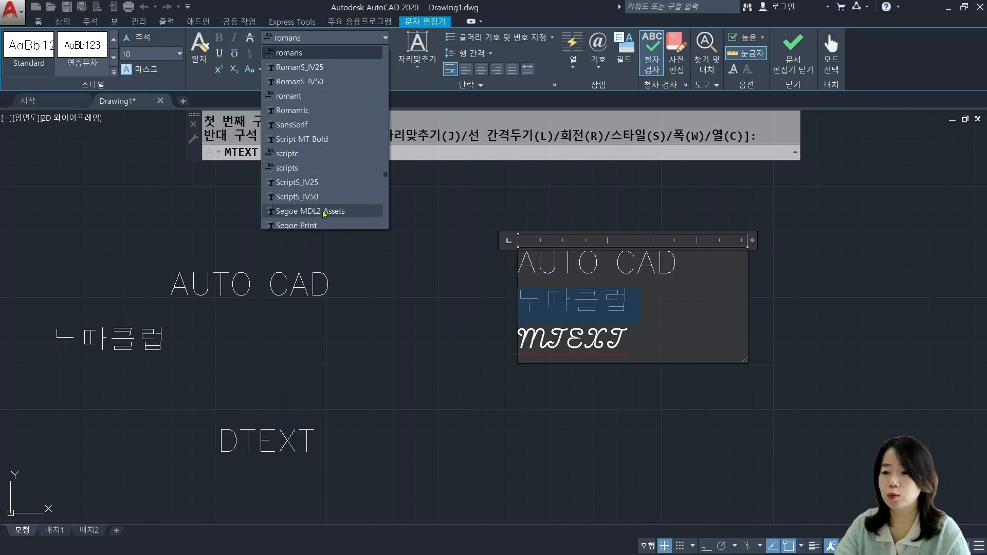
{"action": "scroll", "coordinate": [324, 214], "scroll_direction": "down", "scroll_amount": 3}
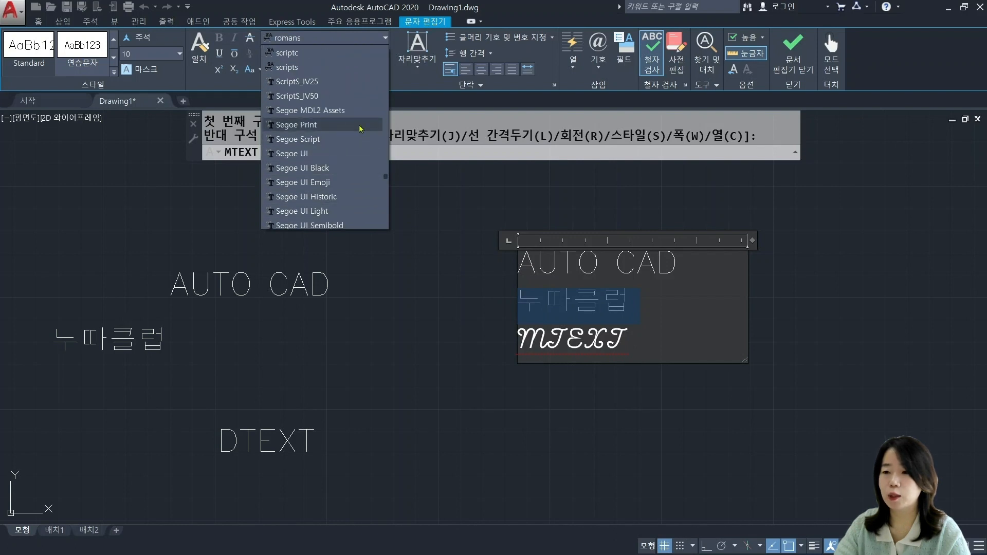
{"action": "scroll", "coordinate": [319, 211], "scroll_direction": "down", "scroll_amount": 10}
{"action": "left_click", "coordinate": [318, 211]}
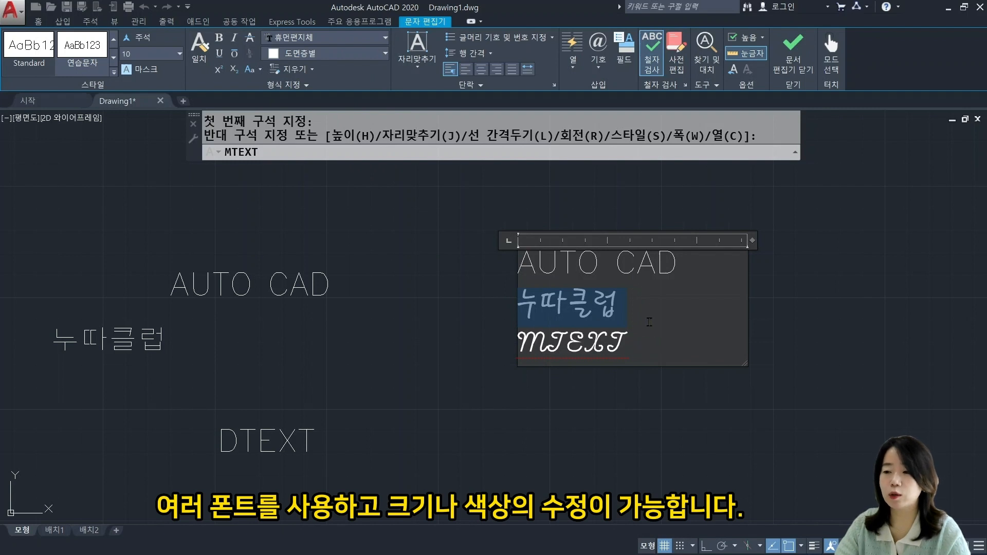
Step: Set the 누따클럽 line's text height to 15 and its colour to yellow (노란색), finishing the multiline text edit
{"action": "double_click", "coordinate": [138, 54]}
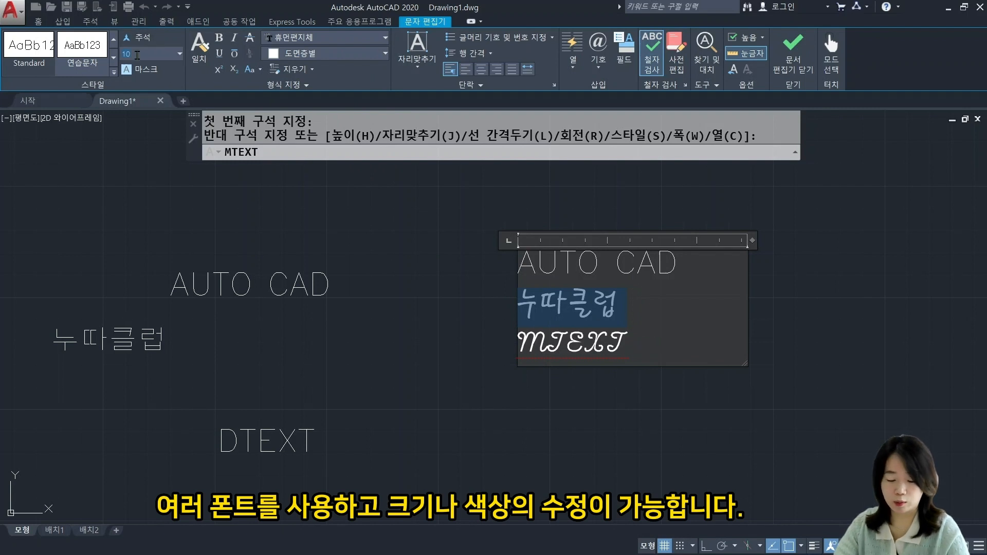
{"action": "type", "text": "15"}
{"action": "key", "text": "Return"}
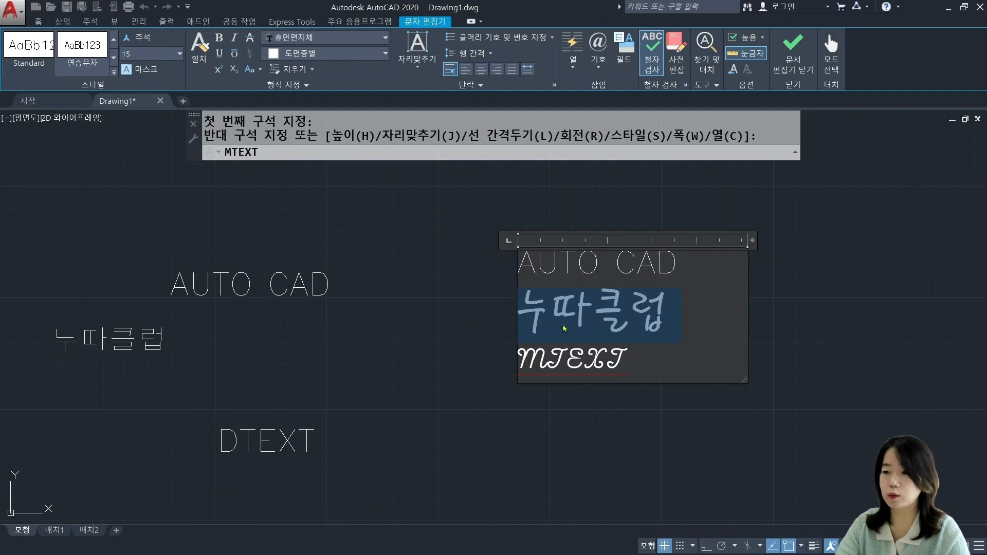
{"action": "left_click", "coordinate": [349, 54]}
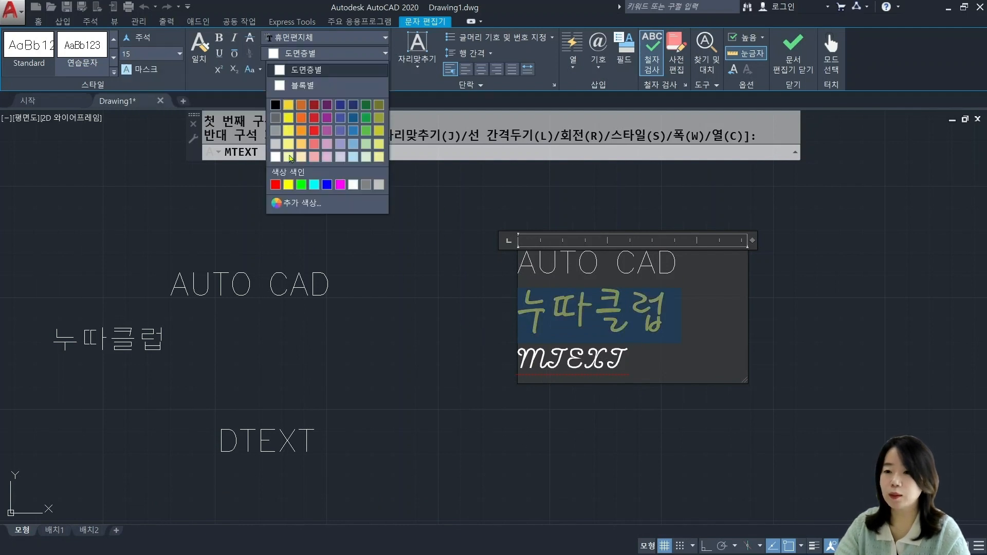
{"action": "left_click", "coordinate": [289, 185]}
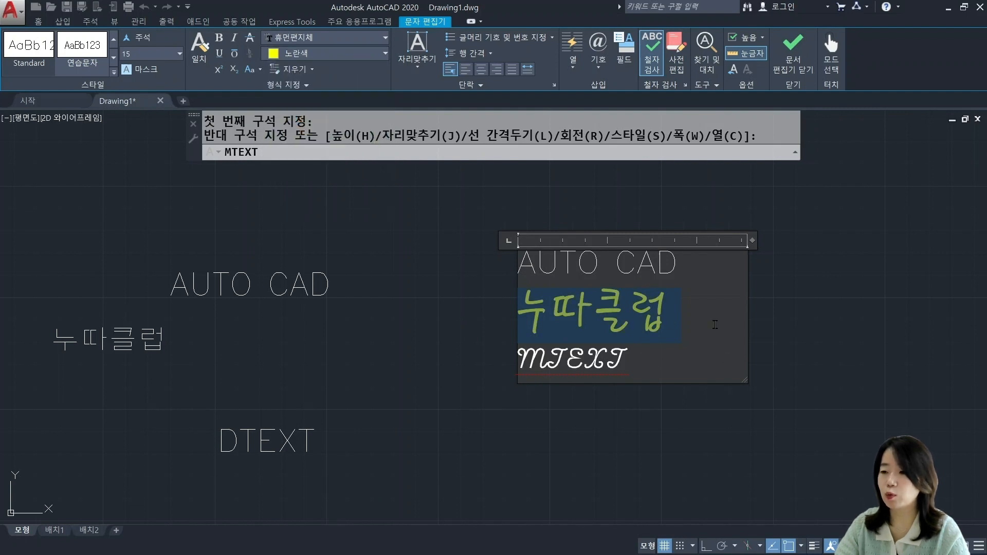
{"action": "left_click", "coordinate": [793, 49]}
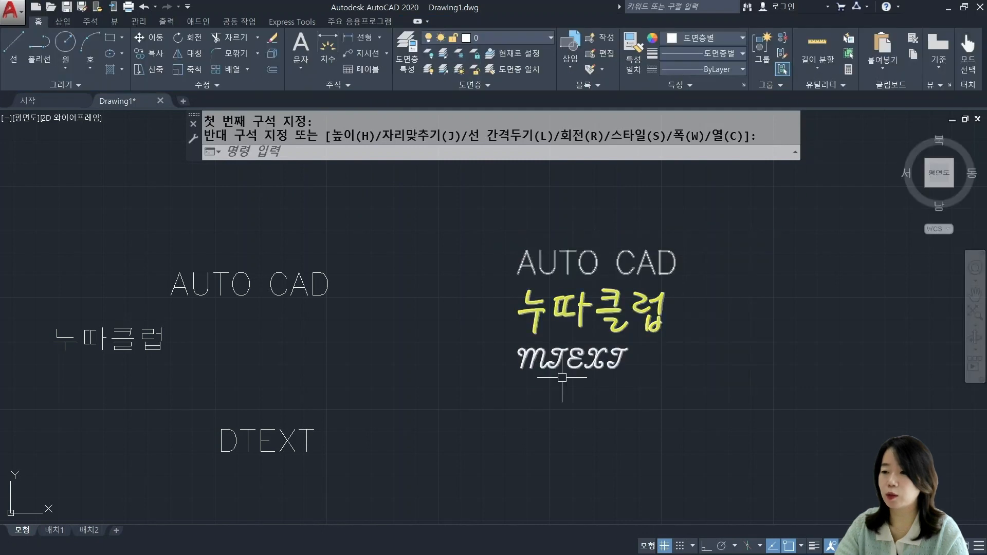
Step: Move the whole multiline text block to the right and slightly up as one object
{"action": "left_click", "coordinate": [592, 360]}
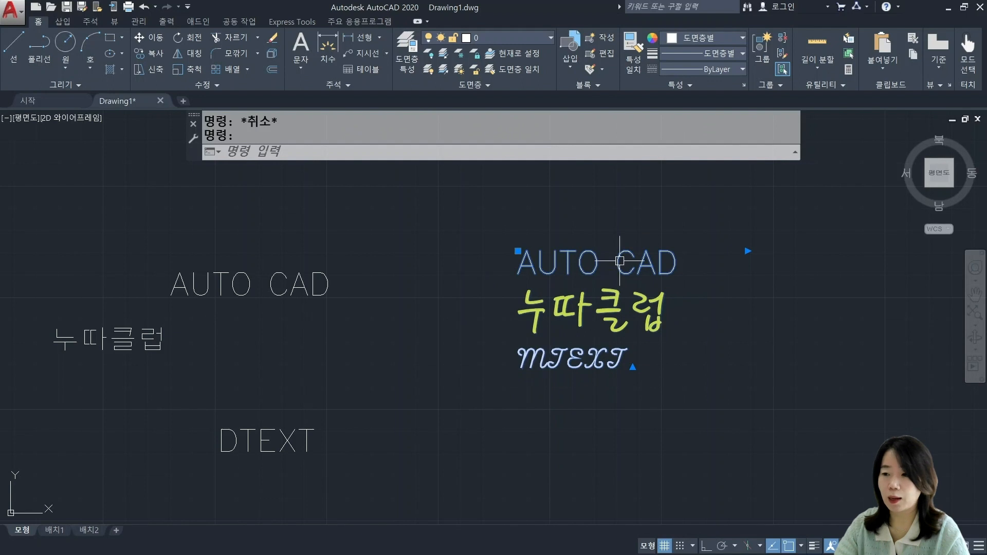
{"action": "key", "text": "Escape"}
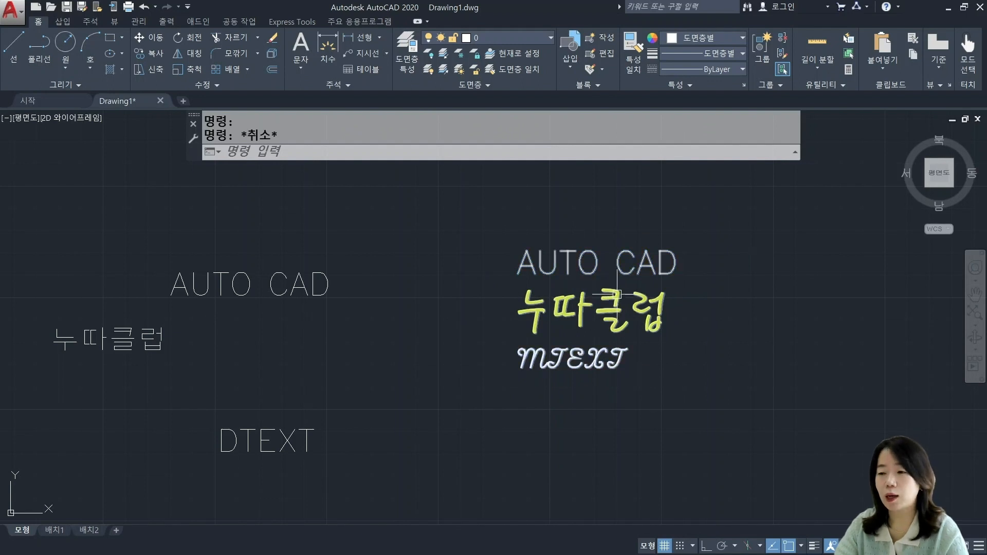
{"action": "type", "text": "m"}
{"action": "key", "text": "Return"}
{"action": "left_click", "coordinate": [616, 322]}
{"action": "key", "text": "Return"}
{"action": "left_click", "coordinate": [602, 398]}
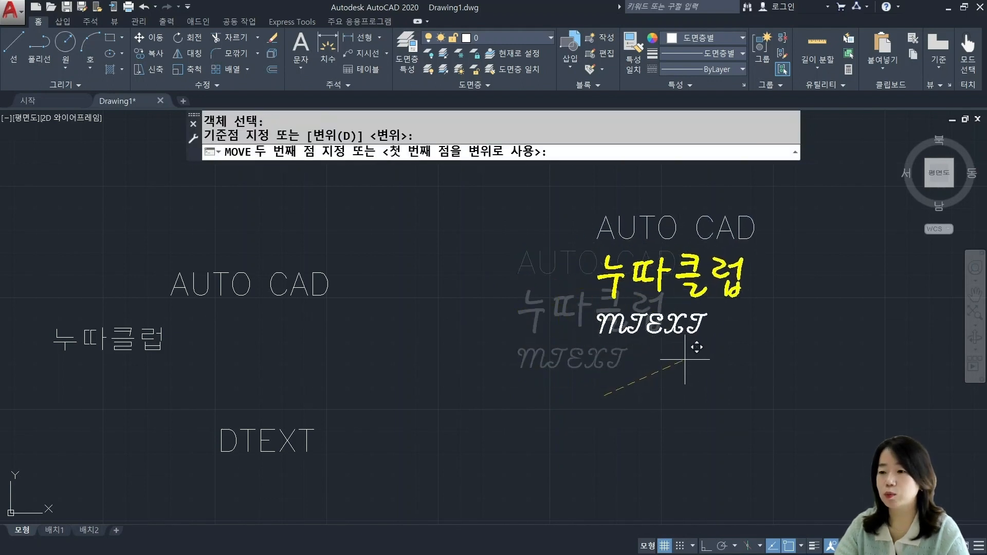
{"action": "left_click", "coordinate": [677, 376]}
Step: Move the multiline text block back to the left and down, slightly below its original place
{"action": "key", "text": "Return"}
{"action": "left_click", "coordinate": [695, 267]}
{"action": "key", "text": "Return"}
{"action": "left_click", "coordinate": [621, 209]}
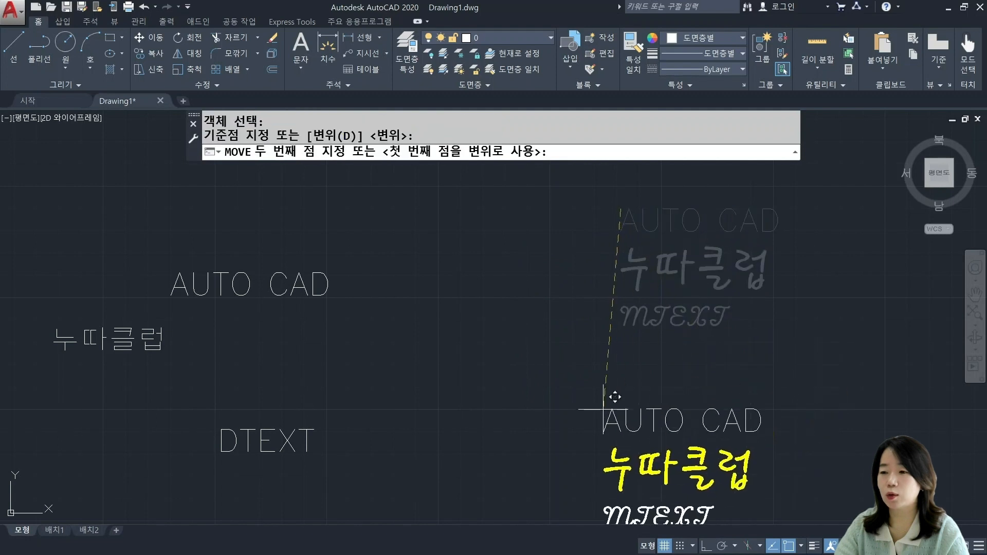
{"action": "left_click", "coordinate": [522, 301]}
{"action": "key", "text": "Escape"}
{"action": "left_click", "coordinate": [574, 374]}
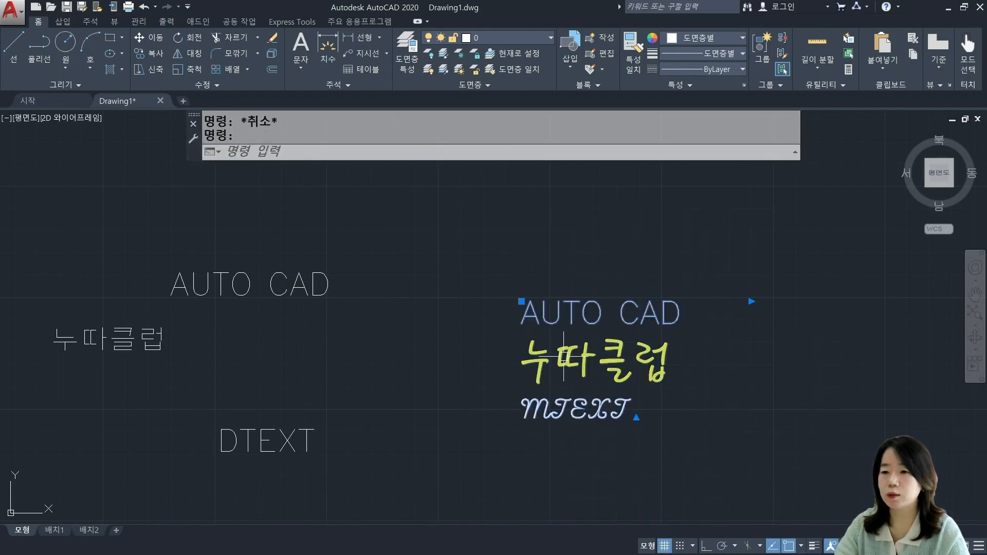
{"action": "double_click", "coordinate": [568, 360]}
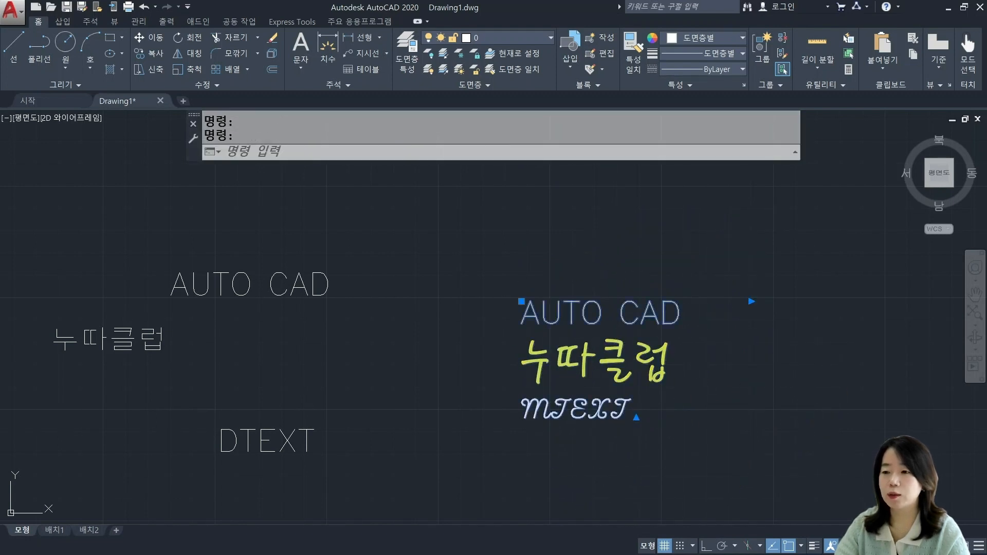
{"action": "left_click_drag", "start_coordinate": [652, 372], "coordinate": [527, 371]}
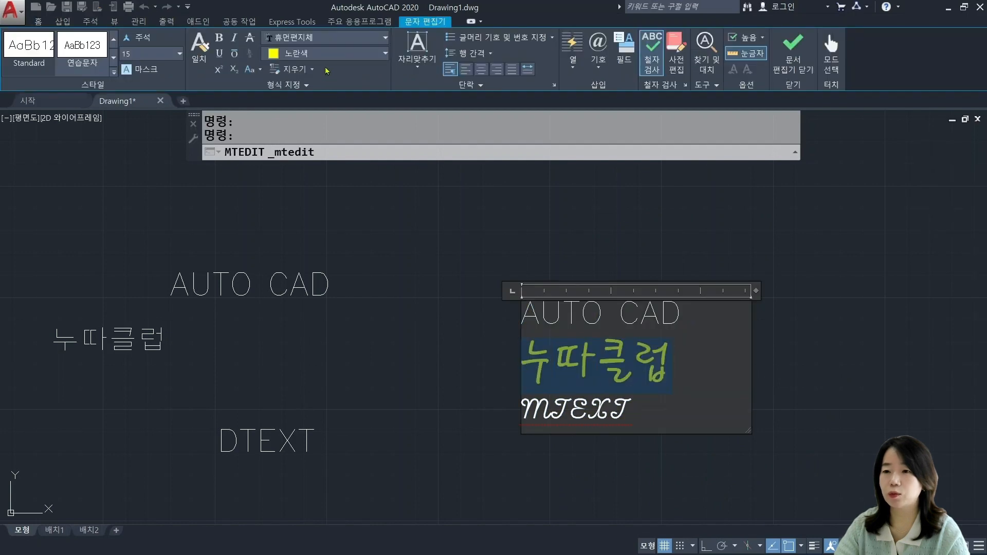
{"action": "left_click", "coordinate": [797, 56]}
{"action": "key", "text": "Escape"}
{"action": "key", "text": "Escape"}
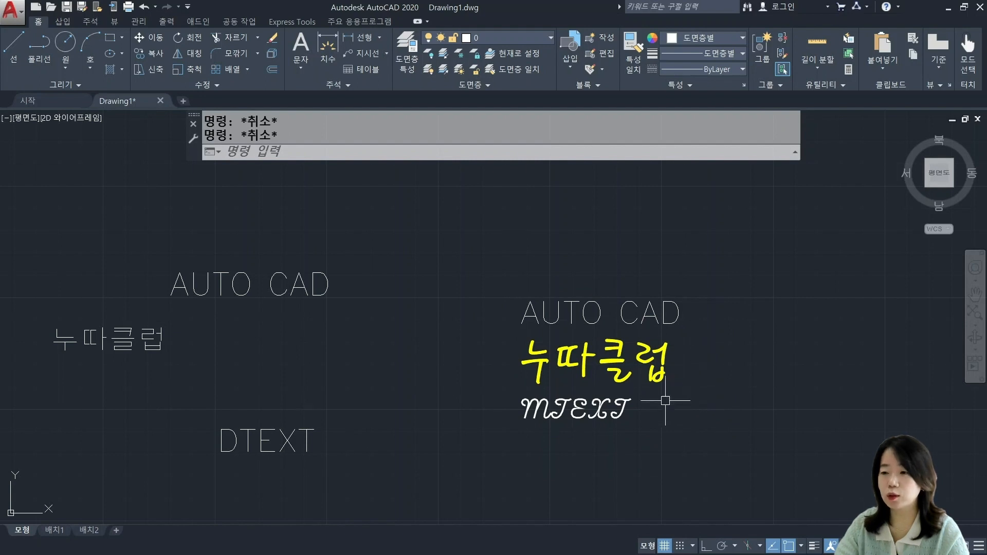
Step: Change the colour of the 누따클럽 line in the multiline text to ByLayer (도면층별) and finish editing
{"action": "double_click", "coordinate": [618, 360]}
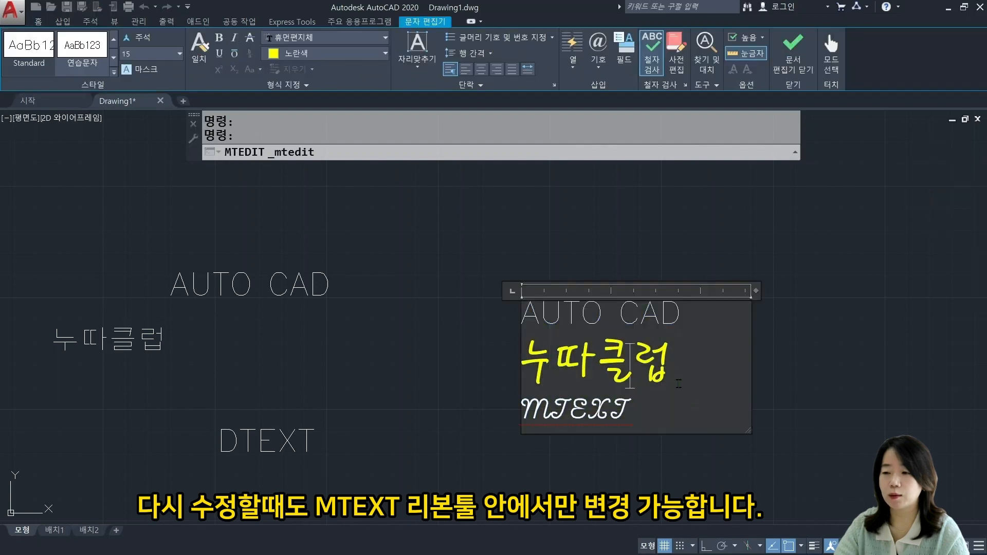
{"action": "left_click_drag", "start_coordinate": [679, 369], "coordinate": [532, 369]}
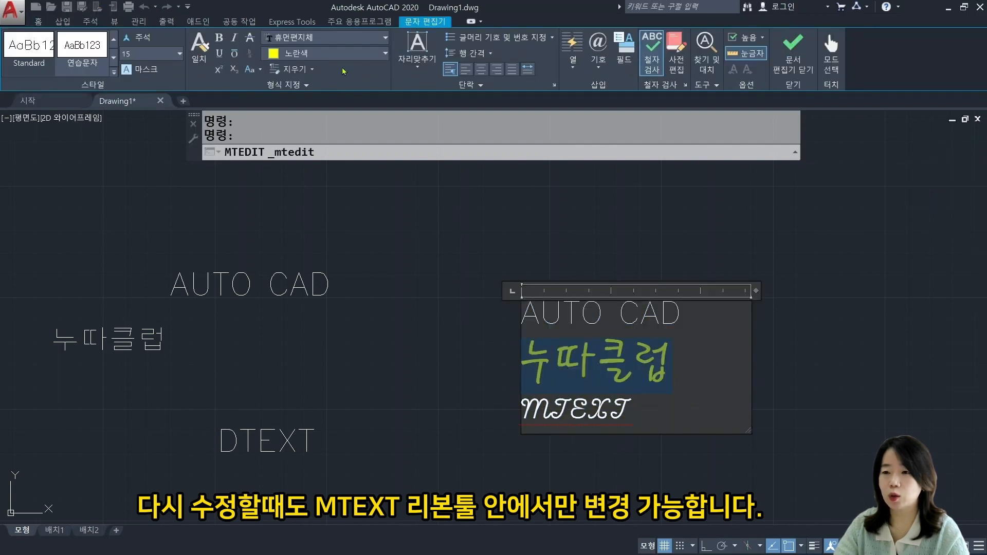
{"action": "left_click", "coordinate": [343, 53]}
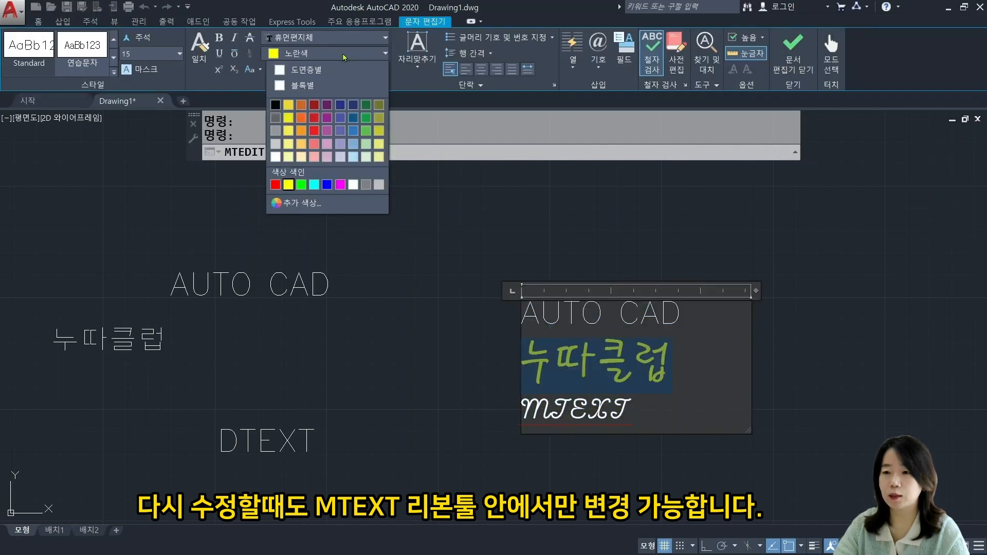
{"action": "left_click", "coordinate": [303, 69]}
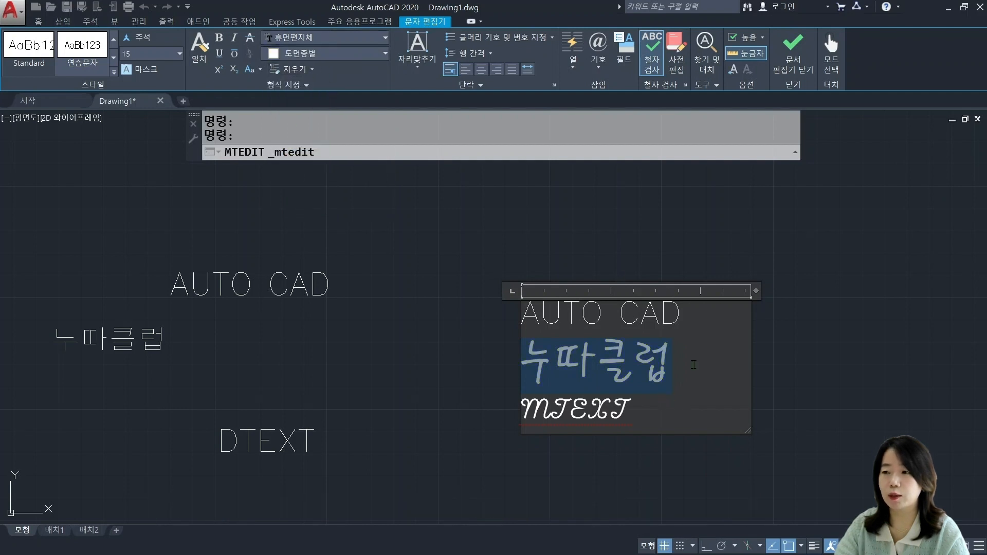
{"action": "left_click", "coordinate": [794, 49]}
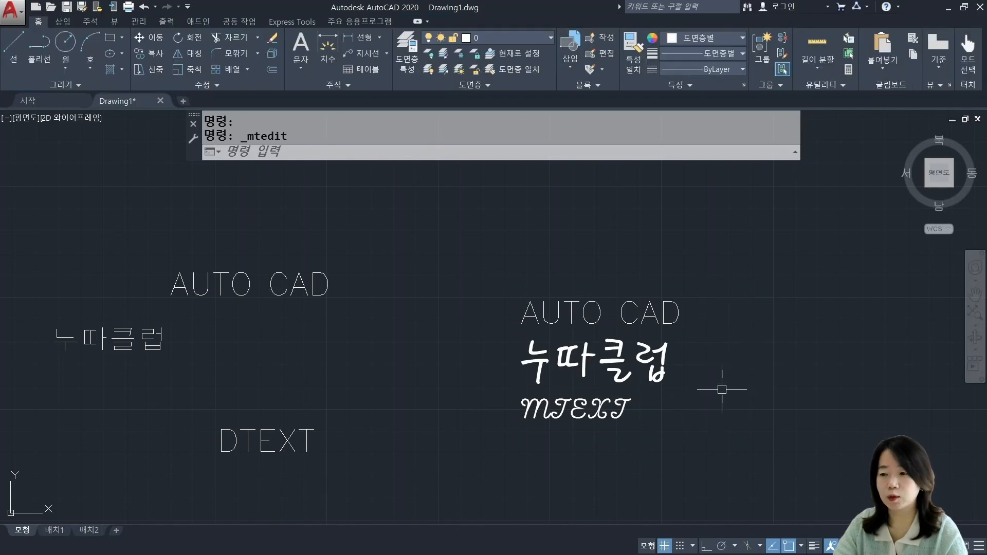
{"action": "key", "text": "Escape"}
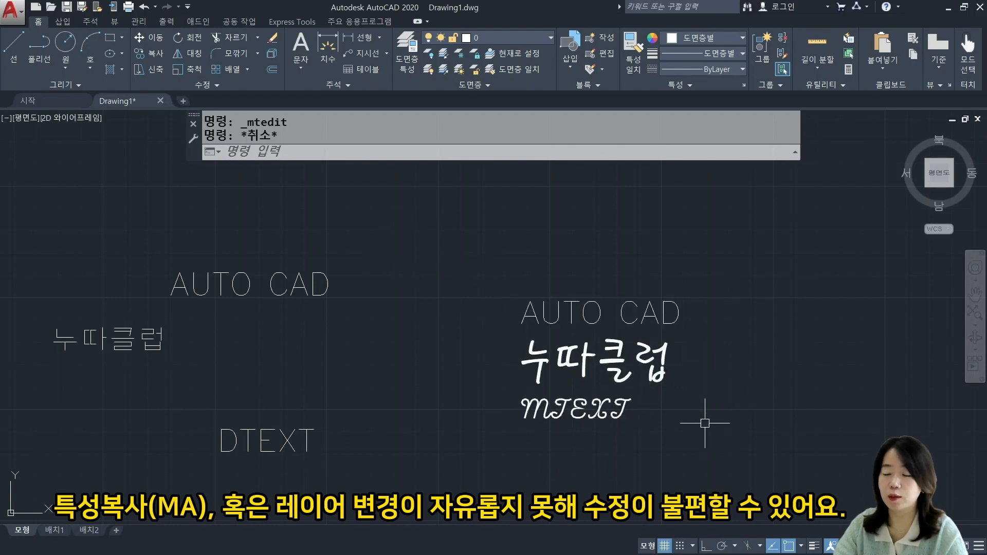
{"action": "key", "text": "Escape"}
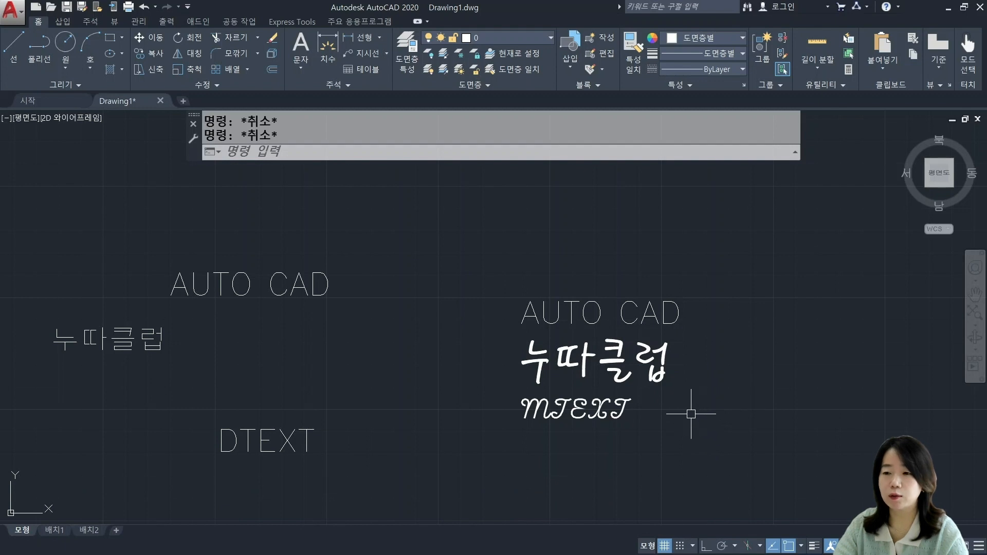
{"action": "left_click", "coordinate": [349, 87]}
{"action": "left_click", "coordinate": [340, 101]}
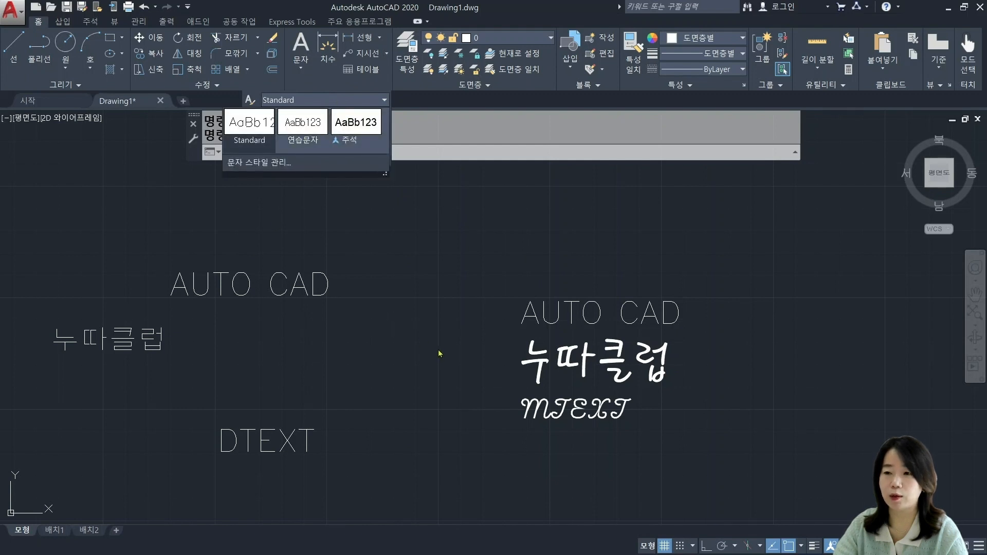
{"action": "left_click", "coordinate": [399, 355]}
Step: Replace the content of the single-line AUTO CAD text with 오토캐드 중급과정
{"action": "middle_click_drag", "start_coordinate": [390, 348], "coordinate": [478, 357]}
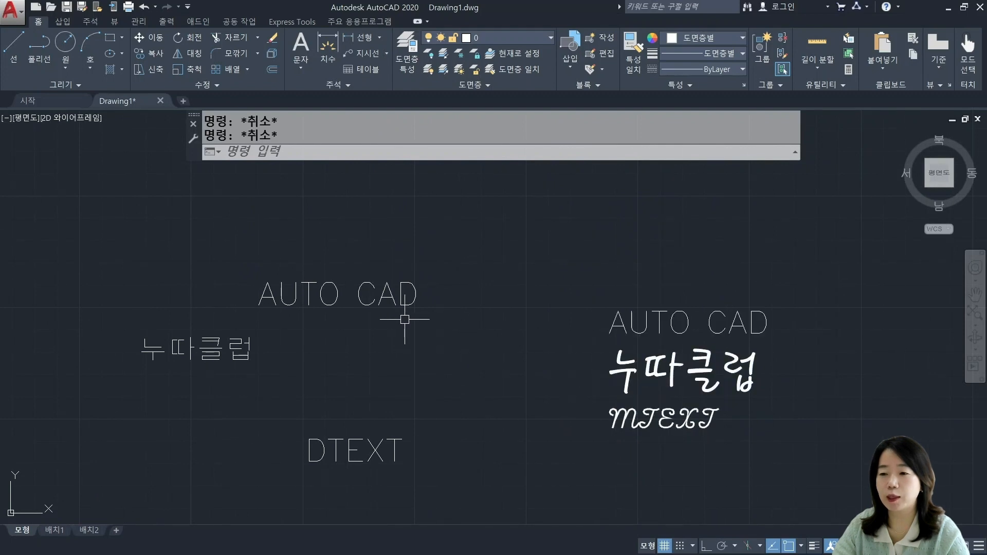
{"action": "scroll", "coordinate": [399, 316], "scroll_direction": "up", "scroll_amount": 2}
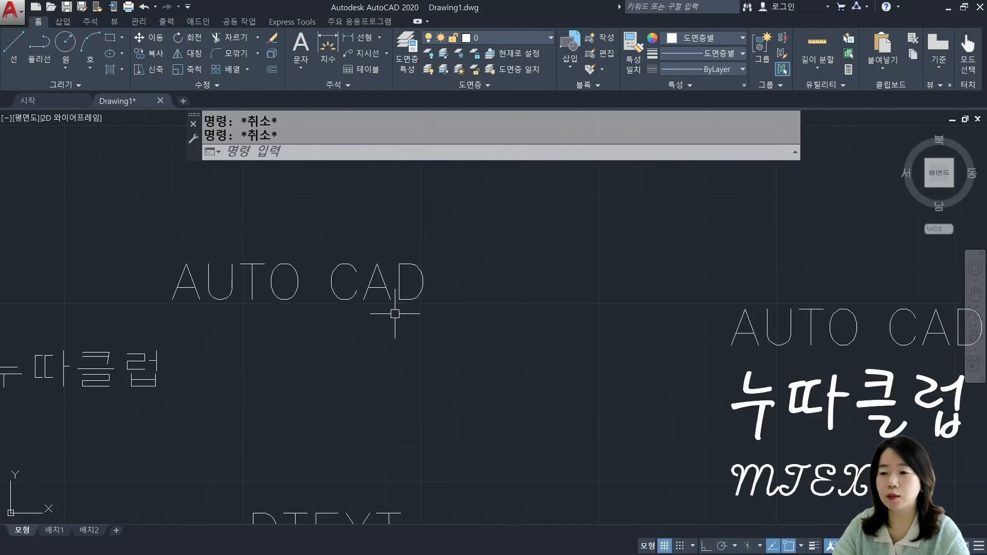
{"action": "double_click", "coordinate": [383, 288]}
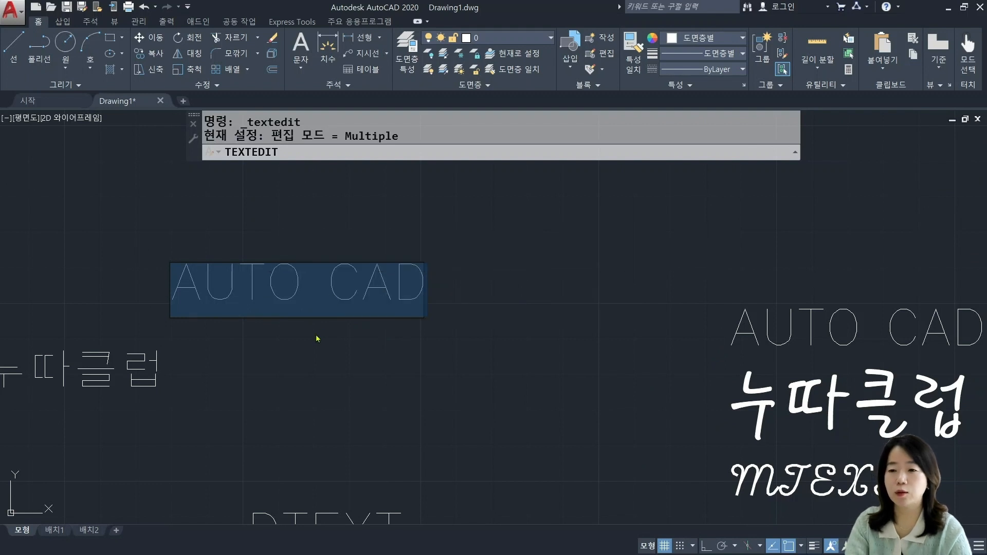
{"action": "type", "text": "dh"}
{"action": "key", "text": "BackSpace"}
{"action": "key", "text": "BackSpace"}
{"action": "key", "text": "Hangul"}
{"action": "type", "text": "오토"}
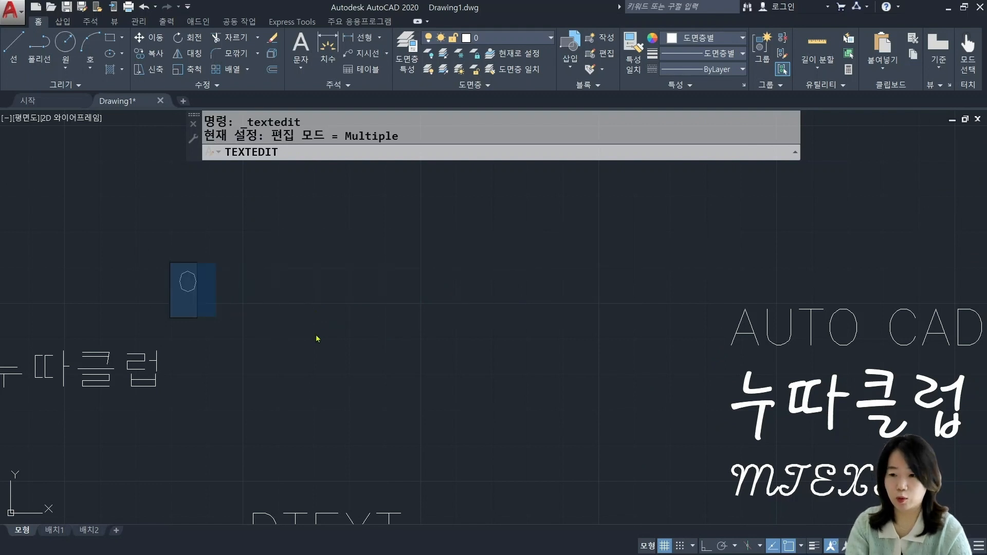
{"action": "type", "text": "캐드 "}
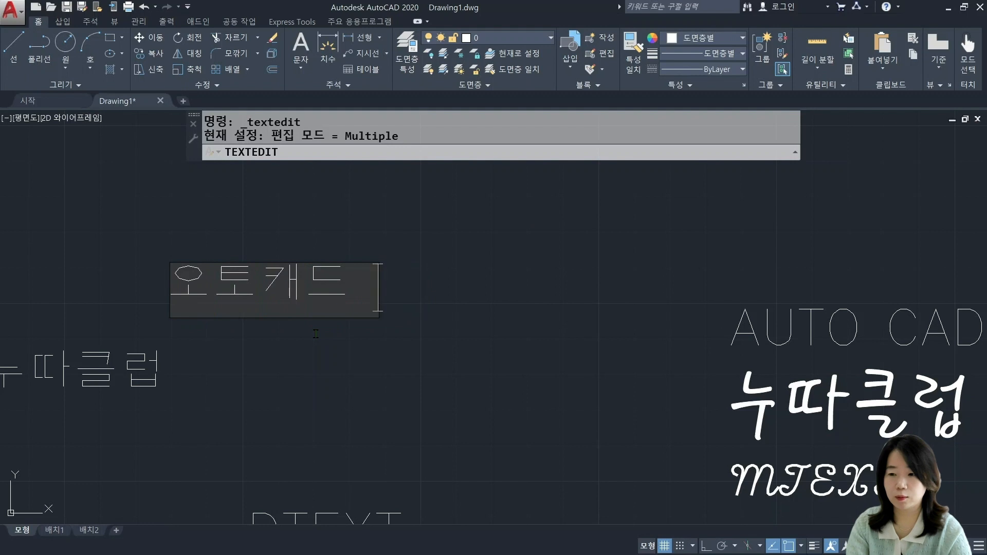
{"action": "type", "text": "중급과정"}
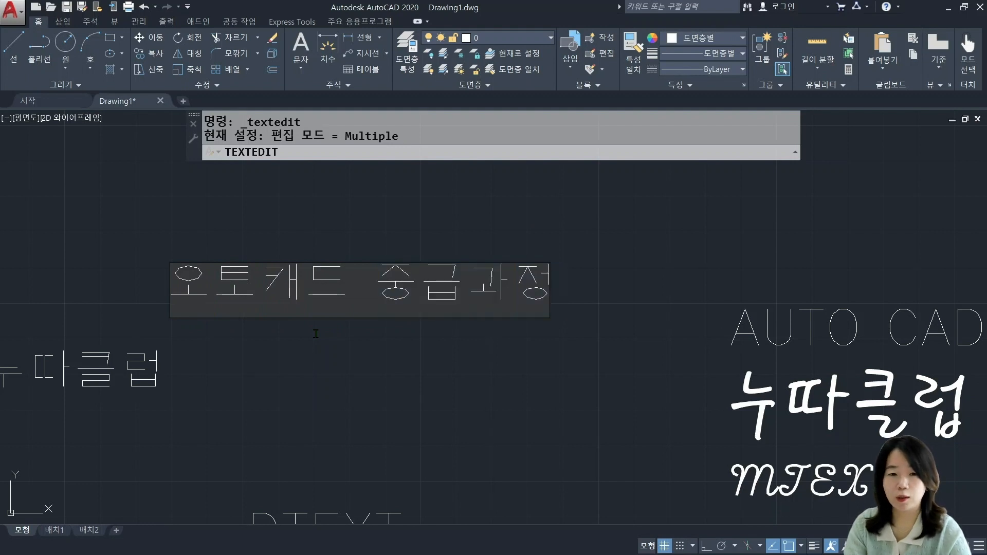
{"action": "key", "text": "Escape"}
{"action": "scroll", "coordinate": [306, 313], "scroll_direction": "down", "scroll_amount": 2}
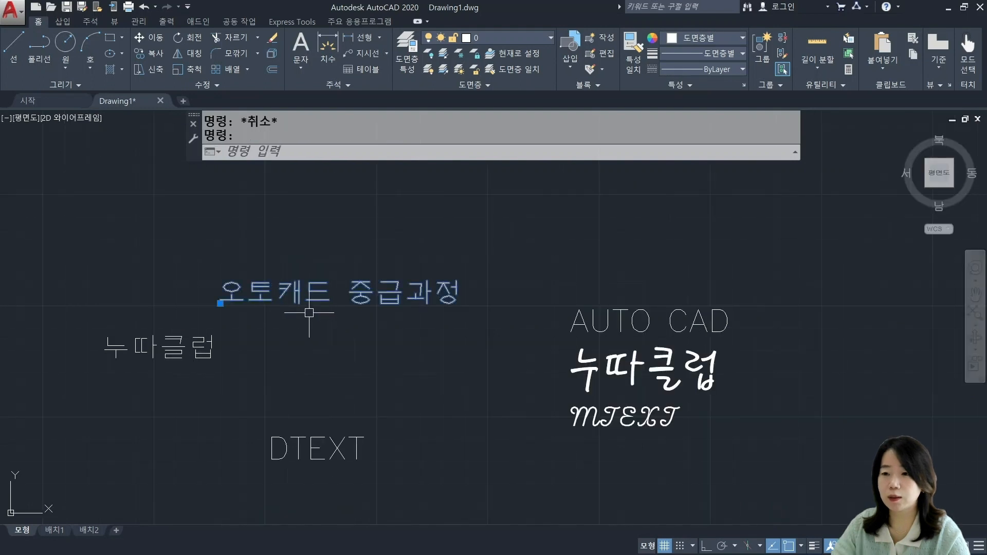
Step: Apply the 연습문자 text style to the single-line text 오토캐드 중급과정 and deselect it
{"action": "left_click", "coordinate": [348, 88]}
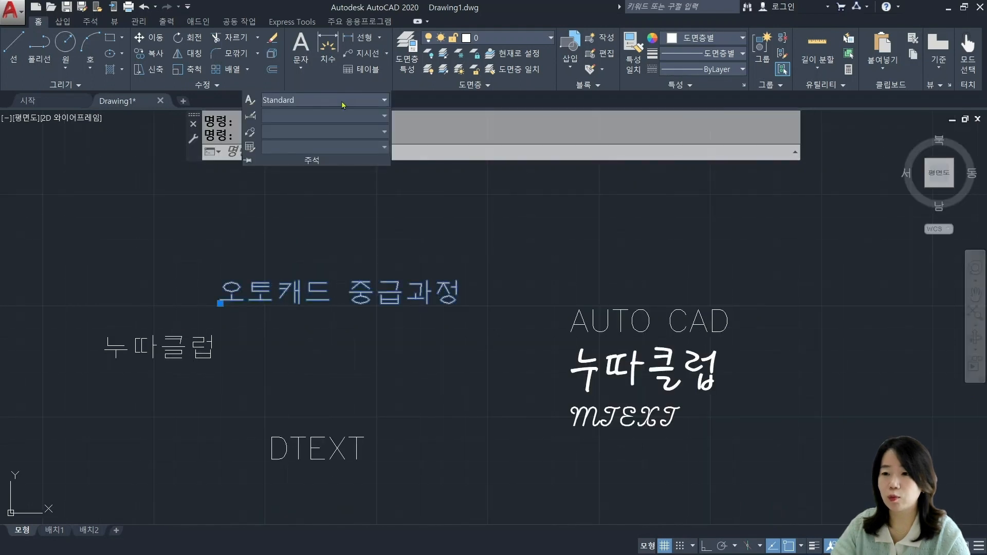
{"action": "left_click", "coordinate": [343, 103]}
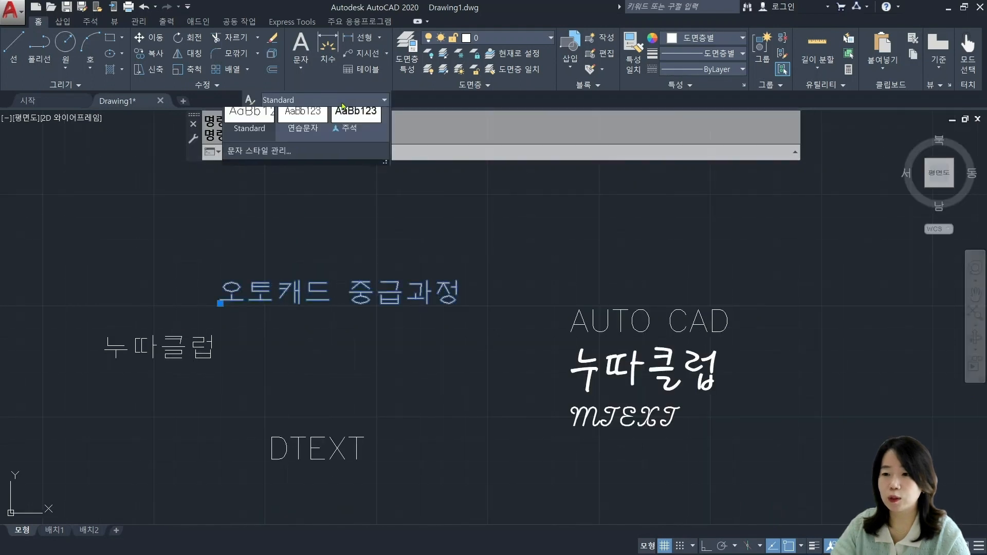
{"action": "left_click", "coordinate": [303, 123]}
{"action": "key", "text": "Escape"}
{"action": "scroll", "coordinate": [350, 319], "scroll_direction": "up", "scroll_amount": 2}
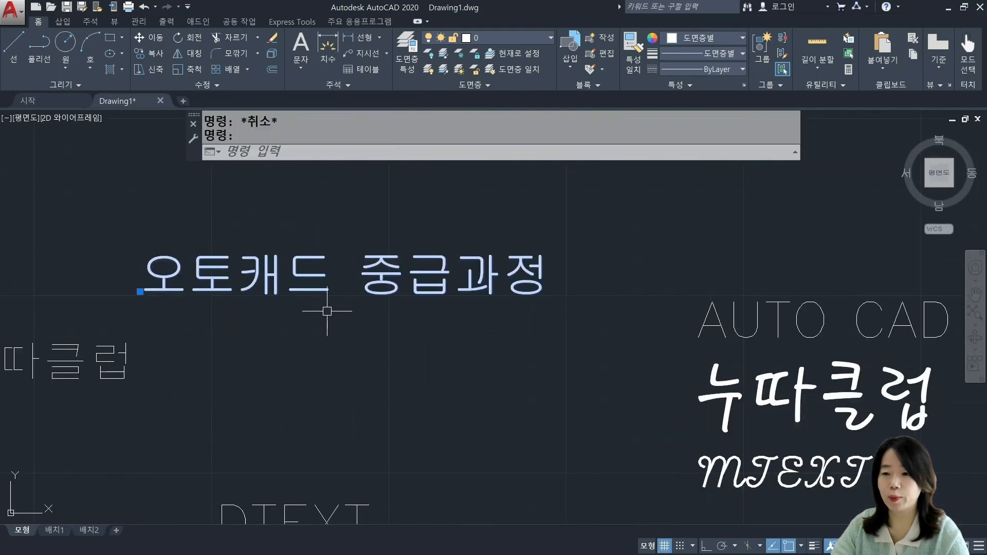
{"action": "key", "text": "Escape"}
Step: Apply the 연습문자 text style to the whole multiline text block and deselect it
{"action": "scroll", "coordinate": [380, 324], "scroll_direction": "down", "scroll_amount": 2}
{"action": "middle_click_drag", "start_coordinate": [439, 357], "coordinate": [355, 350]}
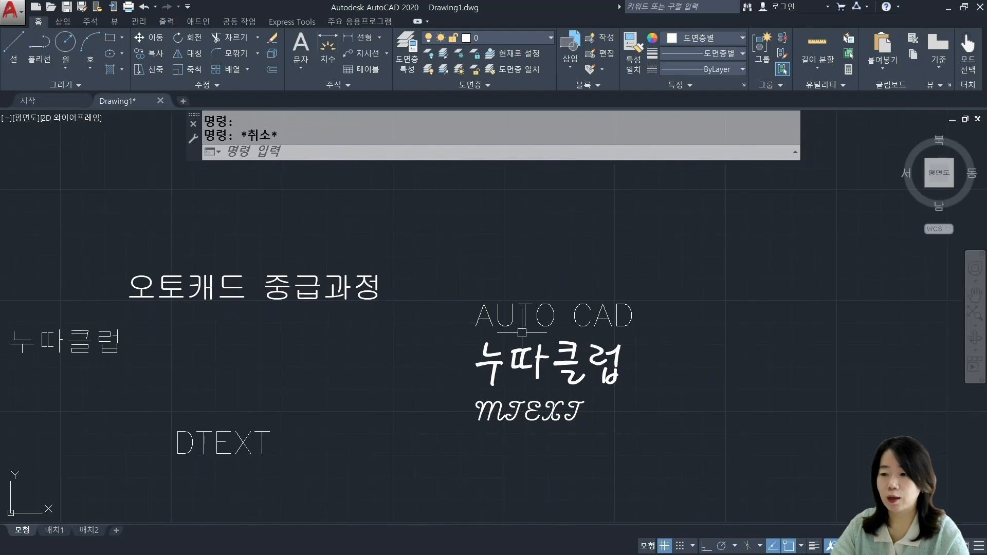
{"action": "left_click", "coordinate": [526, 322]}
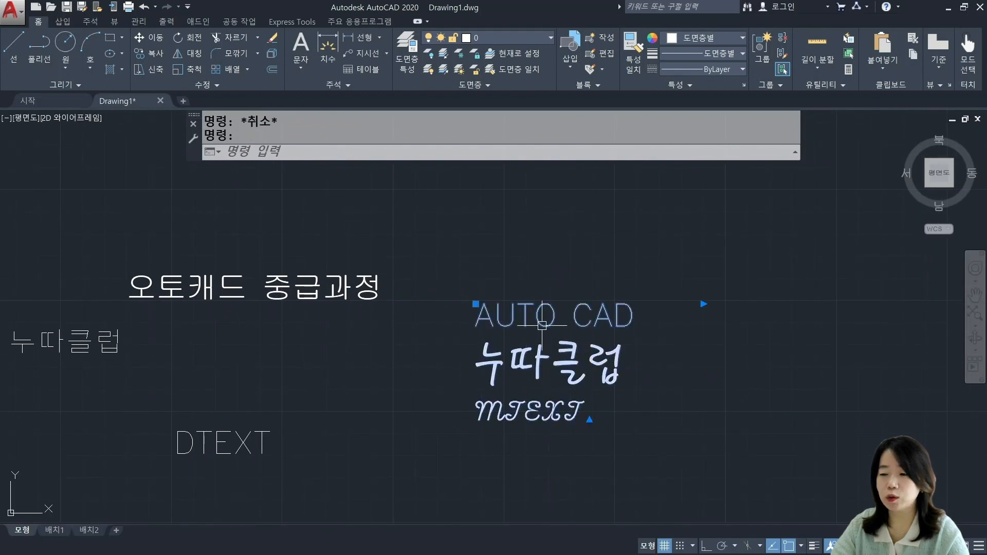
{"action": "left_click", "coordinate": [345, 88]}
{"action": "left_click", "coordinate": [327, 100]}
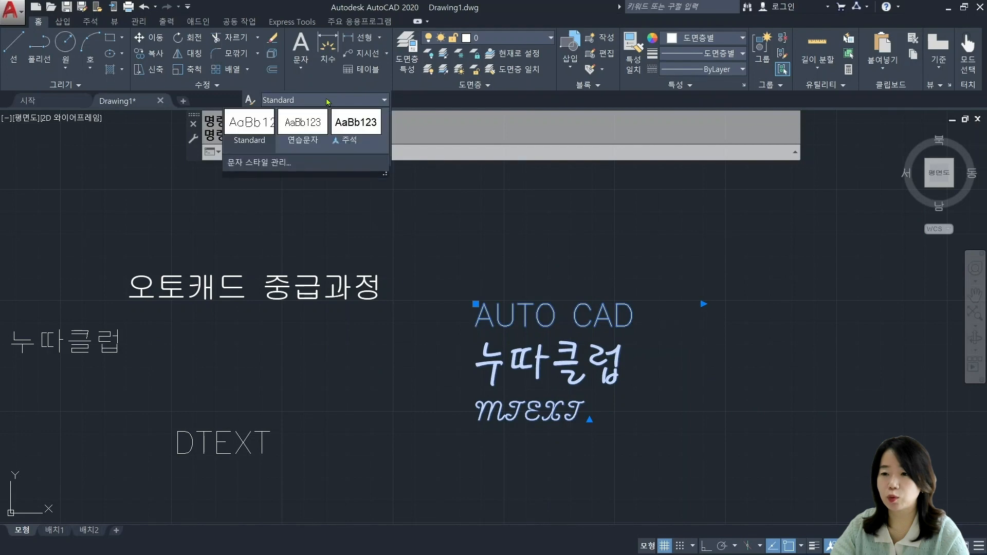
{"action": "left_click", "coordinate": [308, 130]}
{"action": "key", "text": "Escape"}
Step: Change the font of the 누따클럽 line in the multiline text to 휴먼모음T and finish editing
{"action": "scroll", "coordinate": [571, 393], "scroll_direction": "up", "scroll_amount": 4}
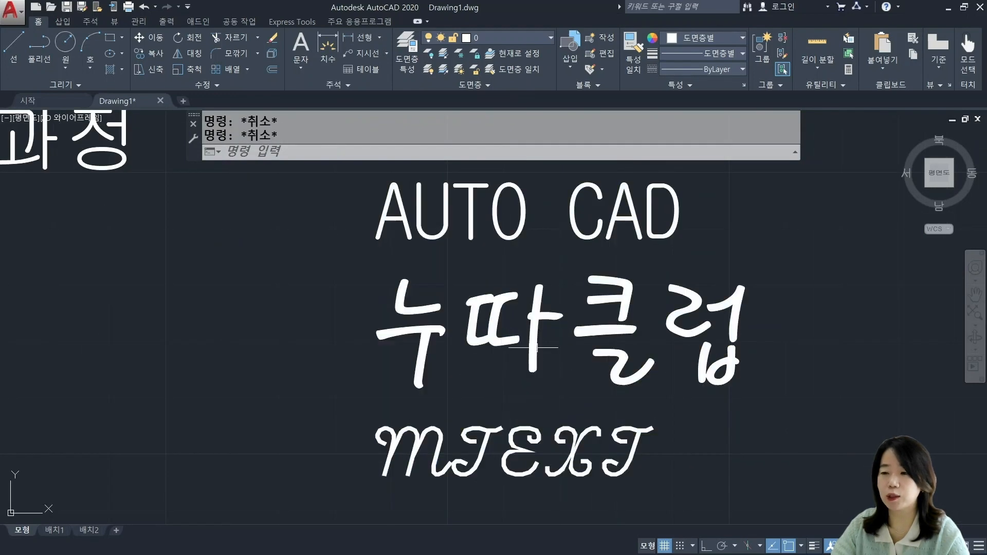
{"action": "double_click", "coordinate": [506, 354]}
{"action": "left_click_drag", "start_coordinate": [731, 352], "coordinate": [346, 307]}
{"action": "left_click", "coordinate": [348, 40]}
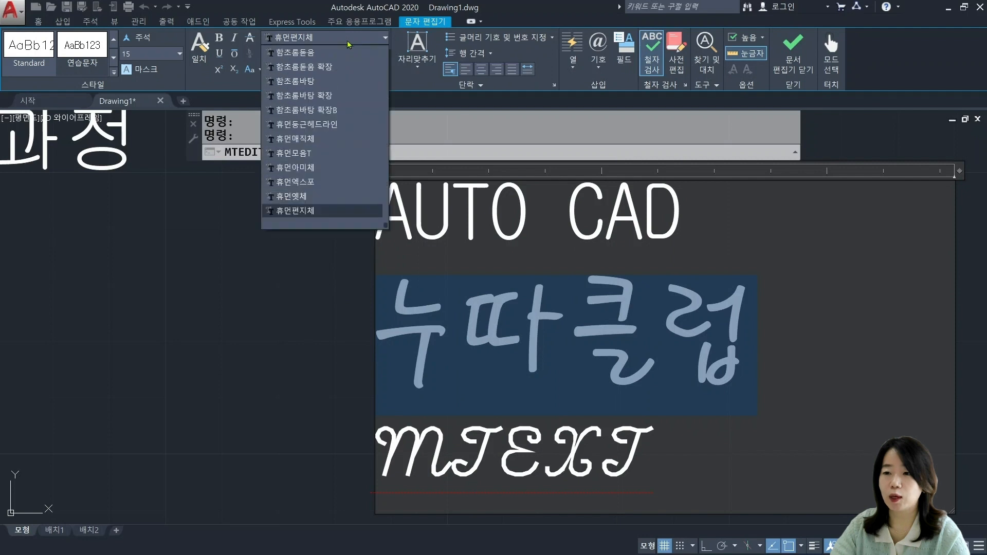
{"action": "left_click", "coordinate": [337, 159]}
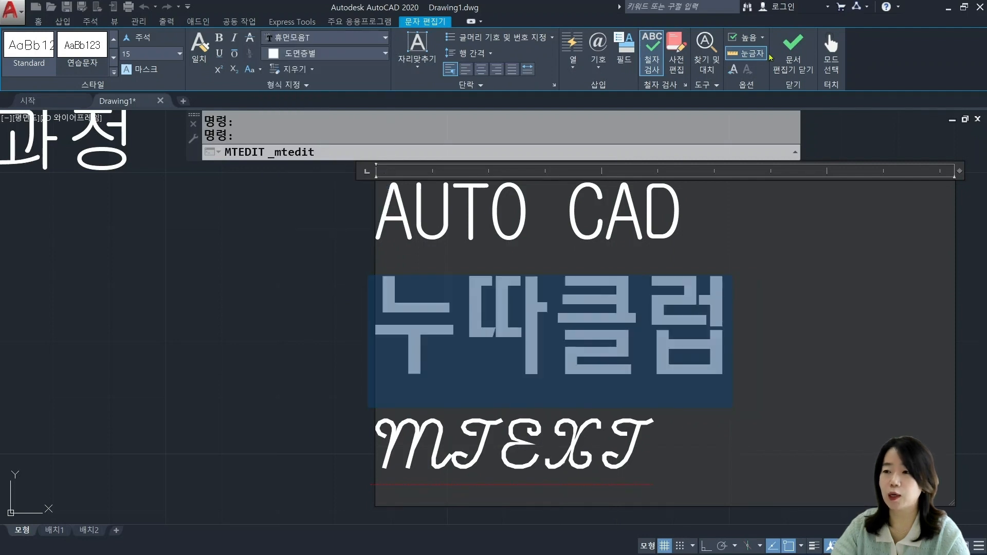
{"action": "left_click", "coordinate": [794, 54]}
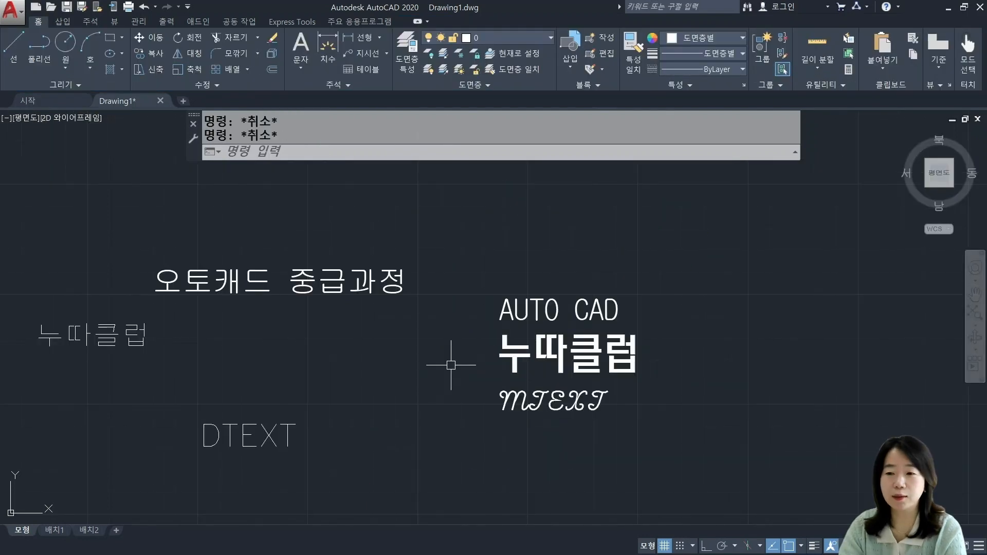